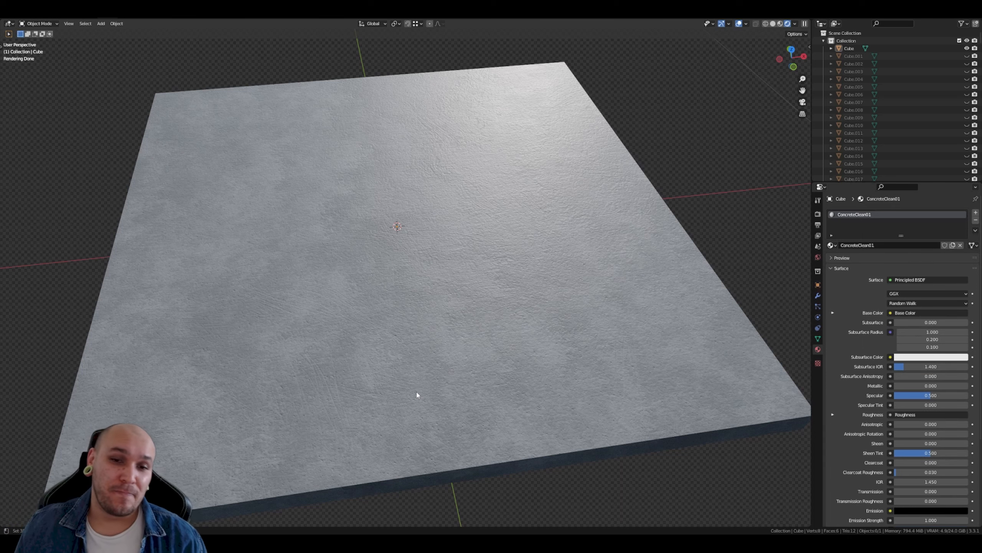
- Switch the viewport from rendered shading to Material Preview and show more space around the concrete tile
middle_click_drag(406, 365, 441, 356)
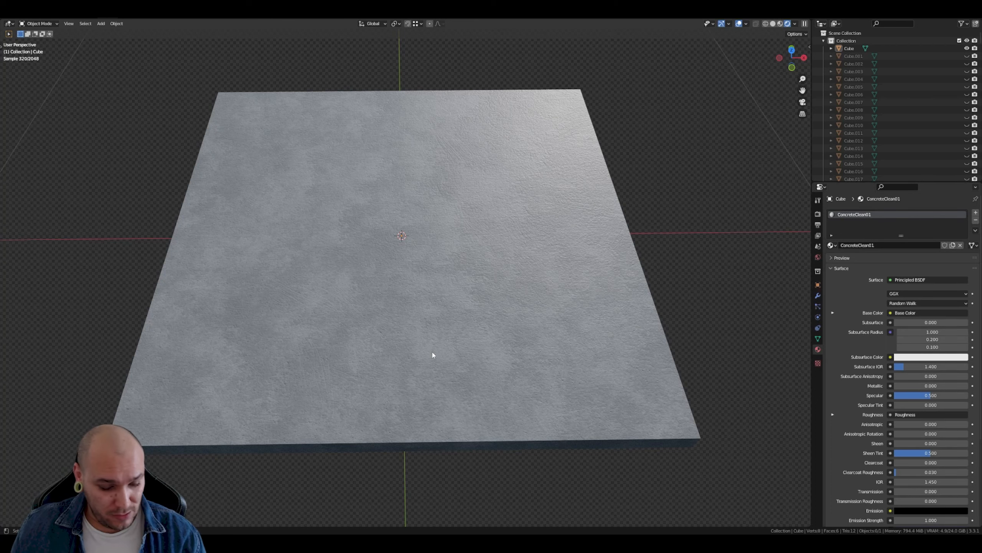
scroll(433, 353, "up", 2)
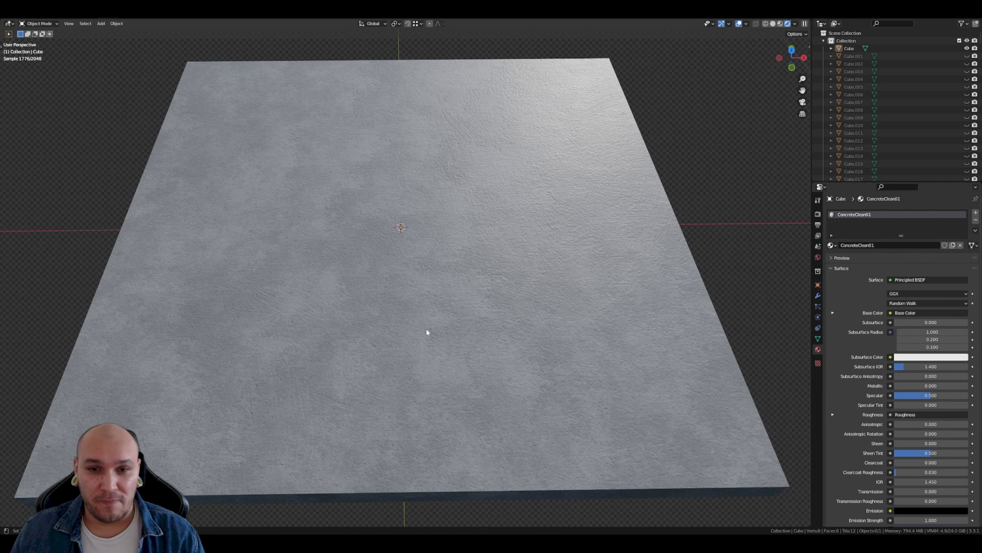
key("shift+z")
scroll(427, 329, "down", 4)
left_click(790, 24)
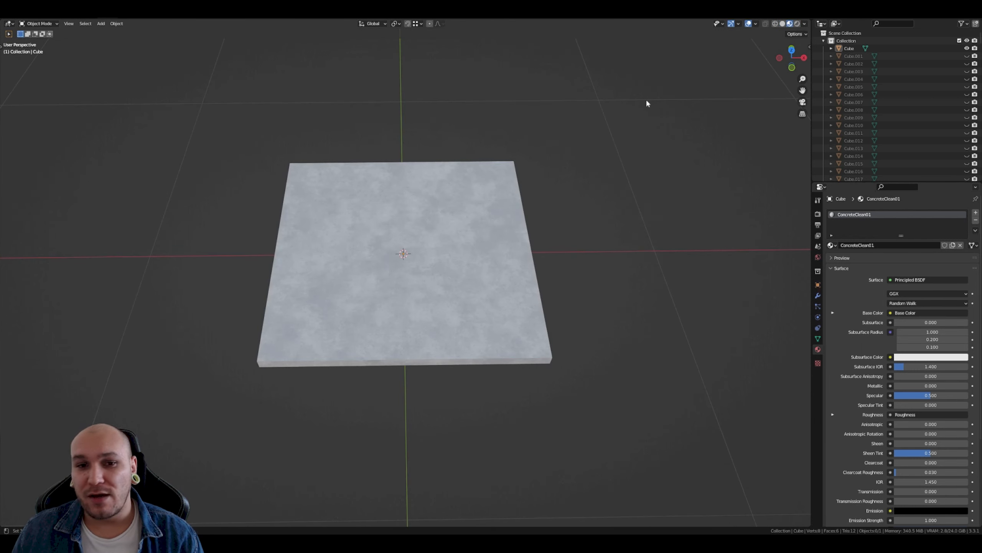
- Duplicate the concrete tile in top view, place the copy about 2.4 m away along X, and delete that copy
left_click(475, 227)
scroll(474, 227, "down", 5)
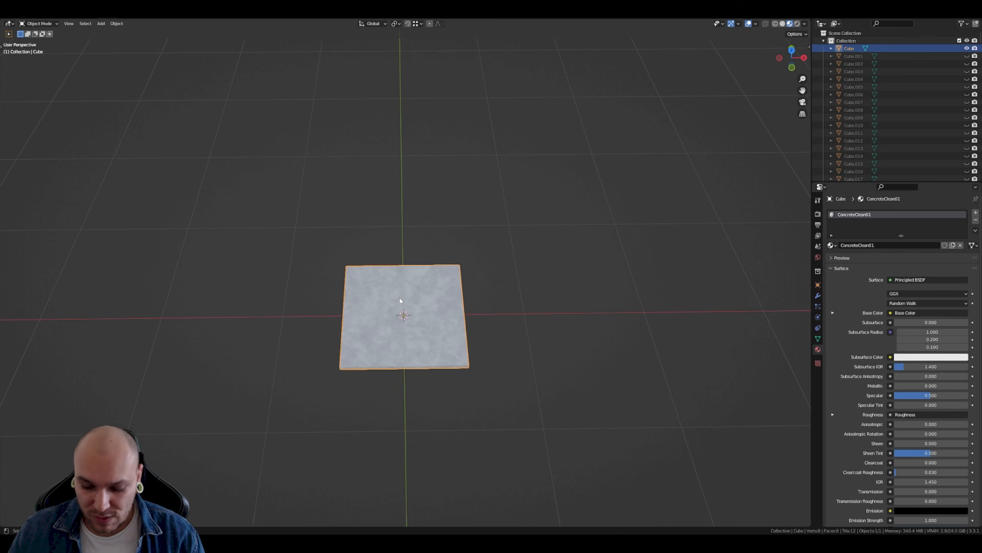
key("KP_7")
middle_click_drag(436, 304, 404, 283, "shift")
key("shift+d")
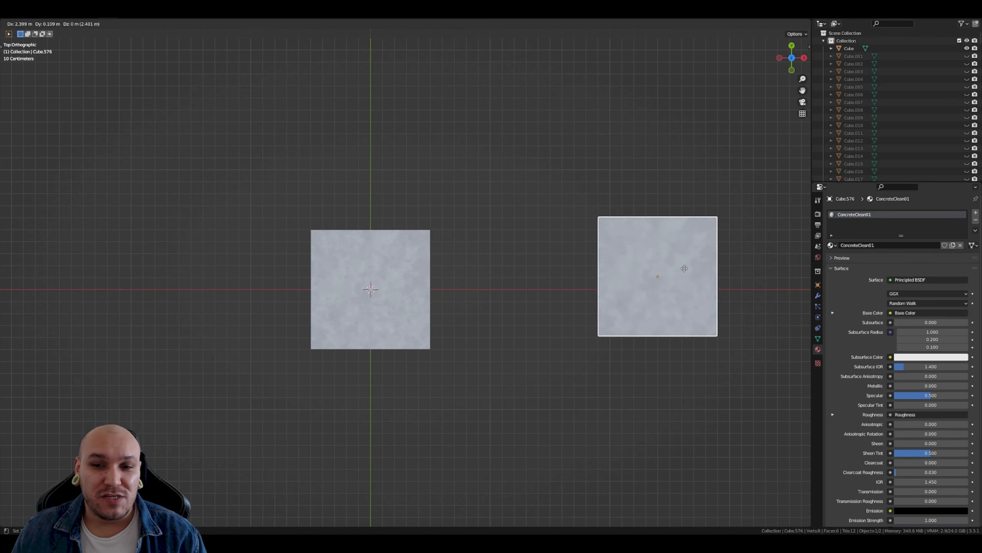
left_click(723, 265)
key("Delete")
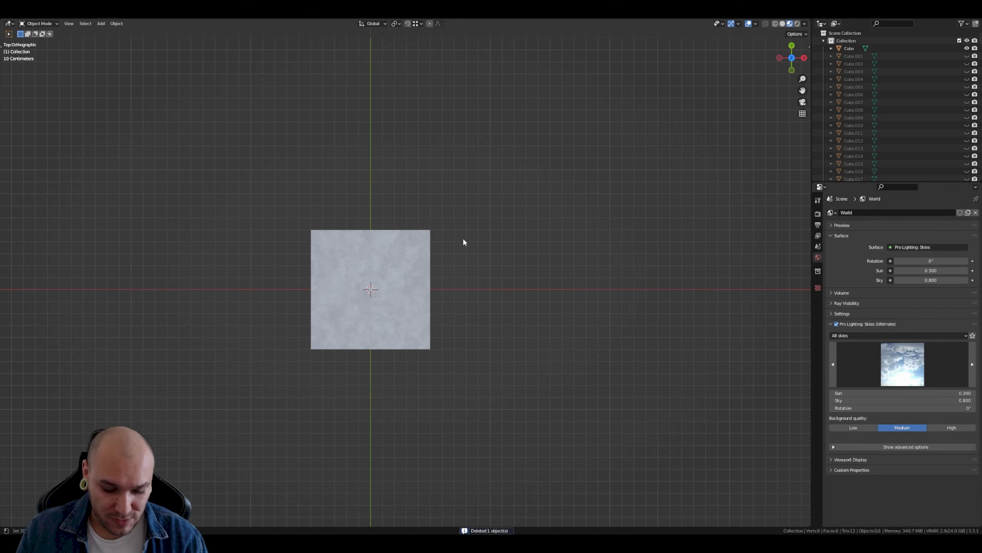
- Reveal all hidden floor tiles, clear the selection, and frame the whole tiled floor from above
key("alt+h")
key("alt+a")
scroll(463, 239, "up", 1)
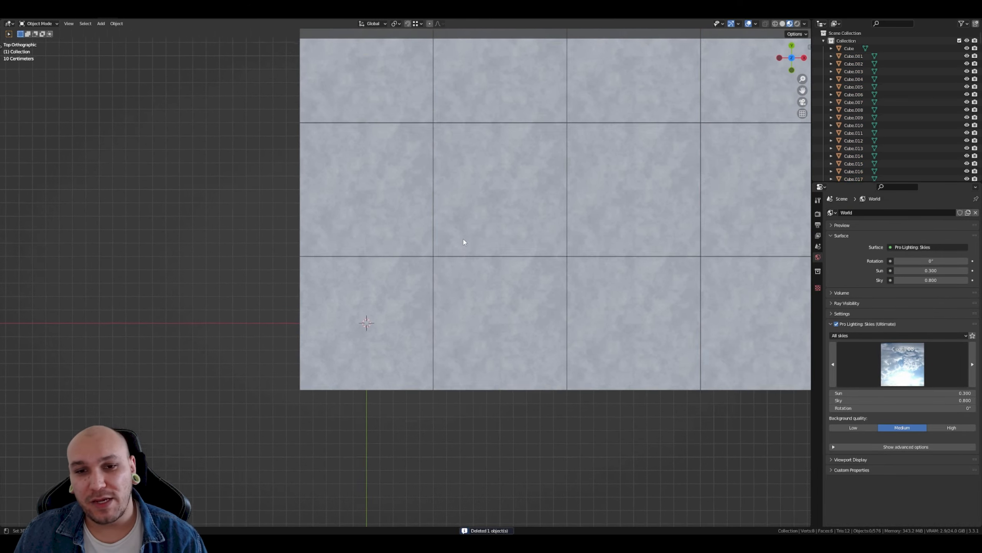
scroll(464, 239, "down", 7)
scroll(463, 239, "down", 7)
middle_click_drag(507, 208, 453, 325, "shift")
scroll(461, 319, "up", 2)
scroll(460, 321, "up", 2)
middle_click_drag(559, 303, 497, 344, "shift")
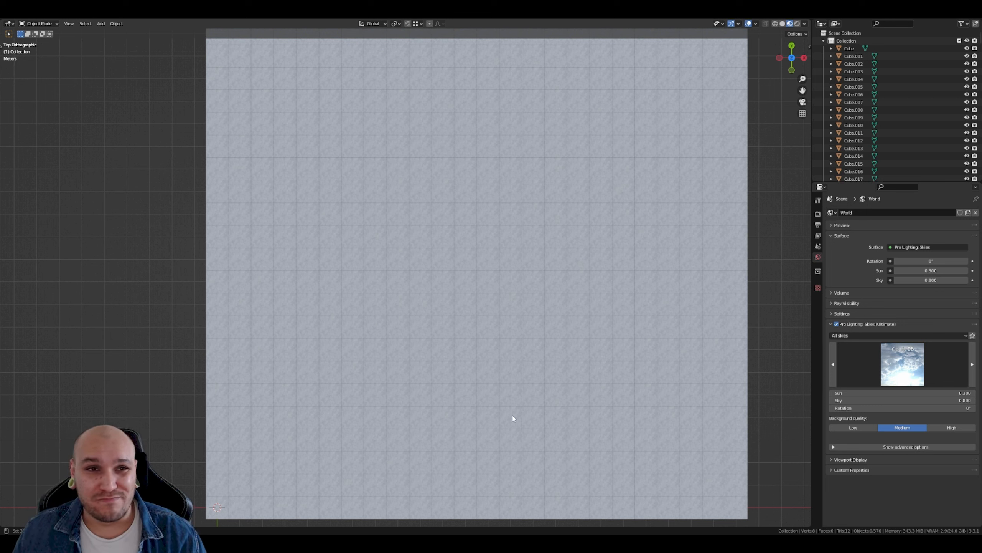
- Inspect the corner tile at the world origin from the top, and clear the selection
middle_click_drag(496, 427, 359, 354)
left_click(358, 354)
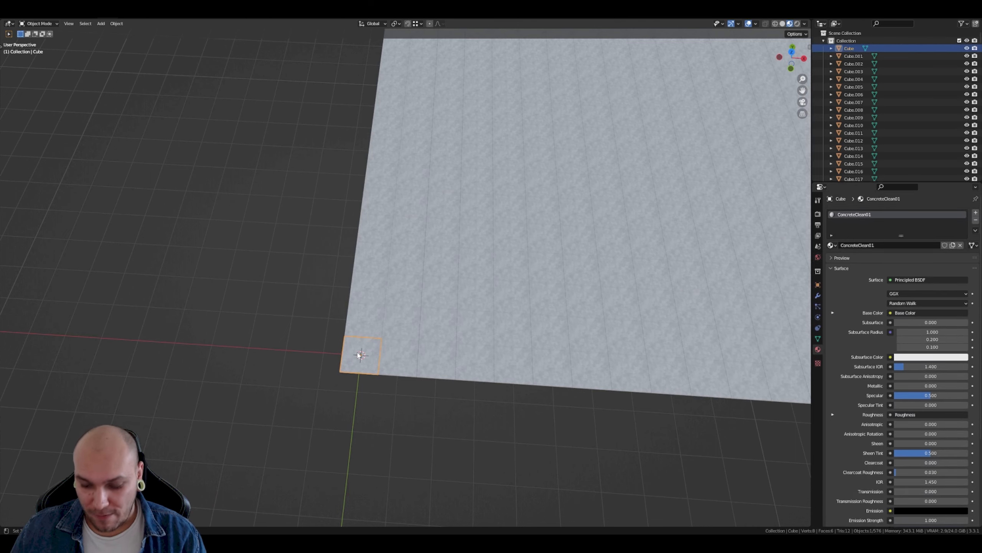
key("KP_7")
scroll(495, 257, "up", 4)
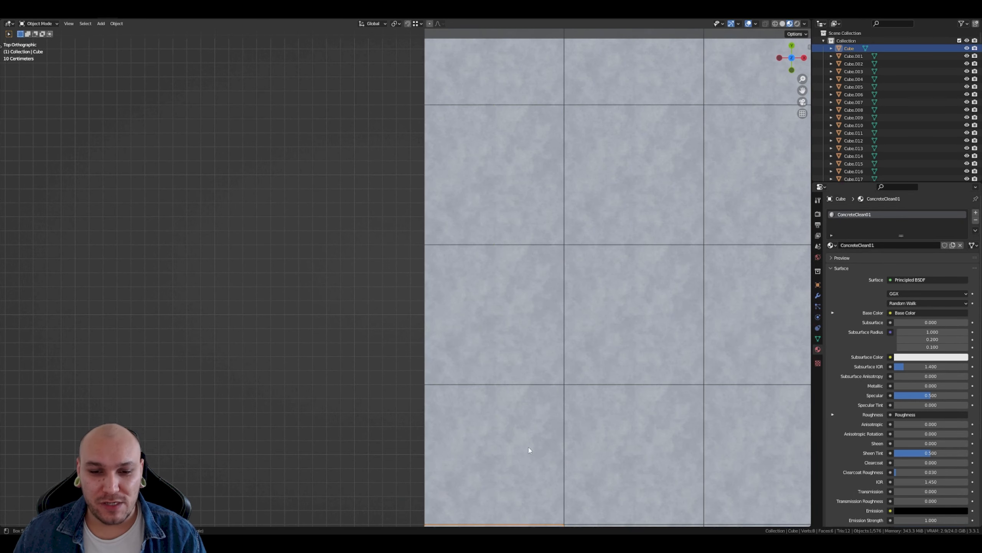
middle_click_drag(530, 448, 463, 218, "shift")
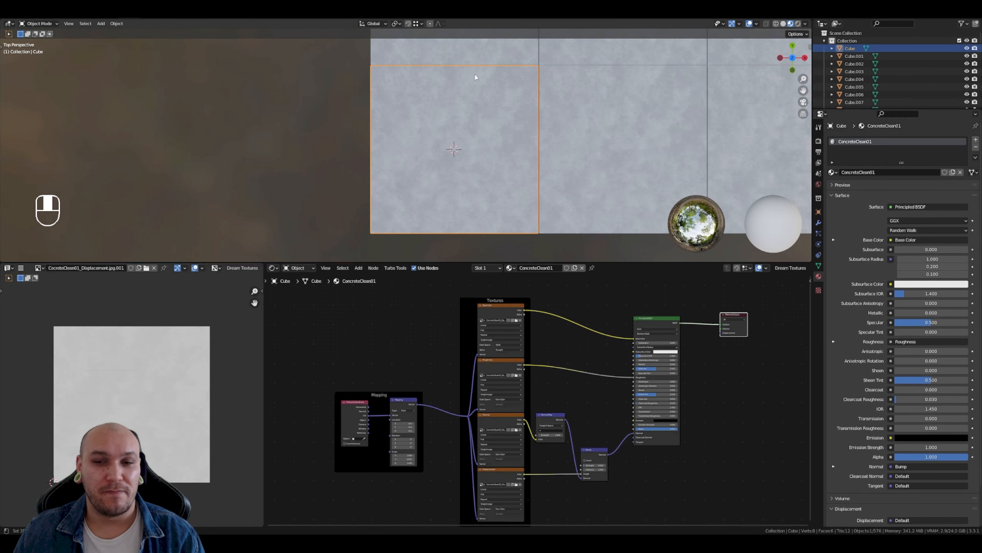
key("a")
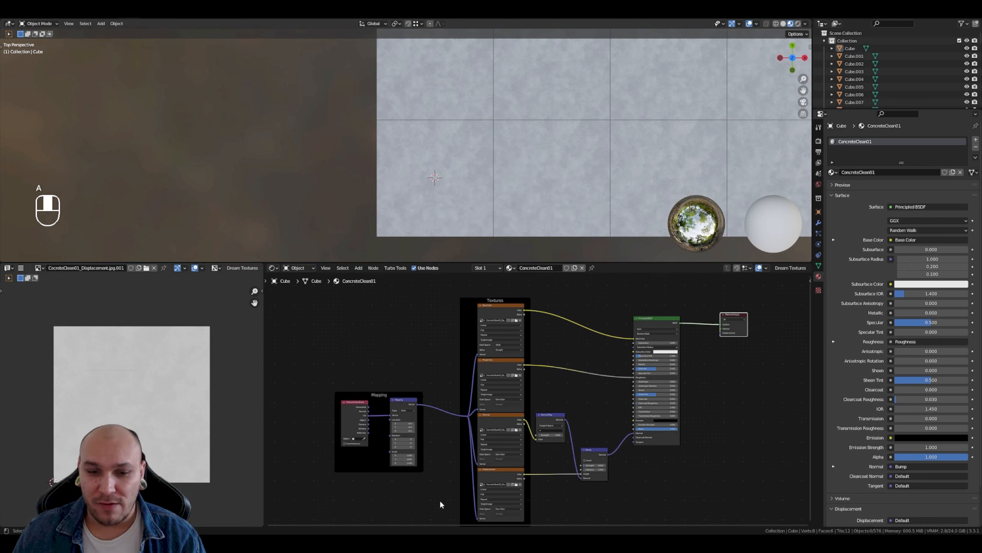
- Examine the Texture Coordinate and Mapping nodes feeding the ConcreteClean01 material's textures
middle_click_drag(443, 503, 563, 457)
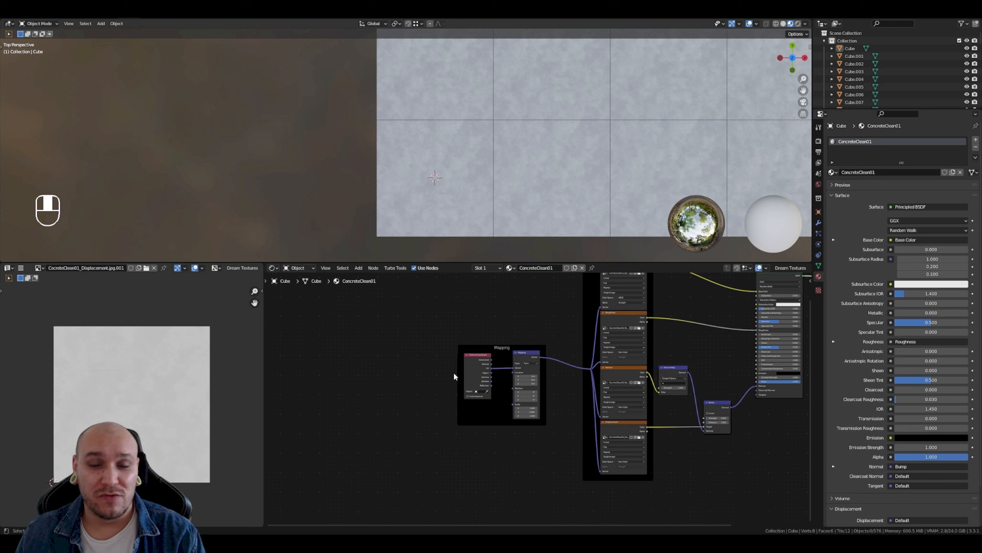
scroll(454, 373, "up", 5)
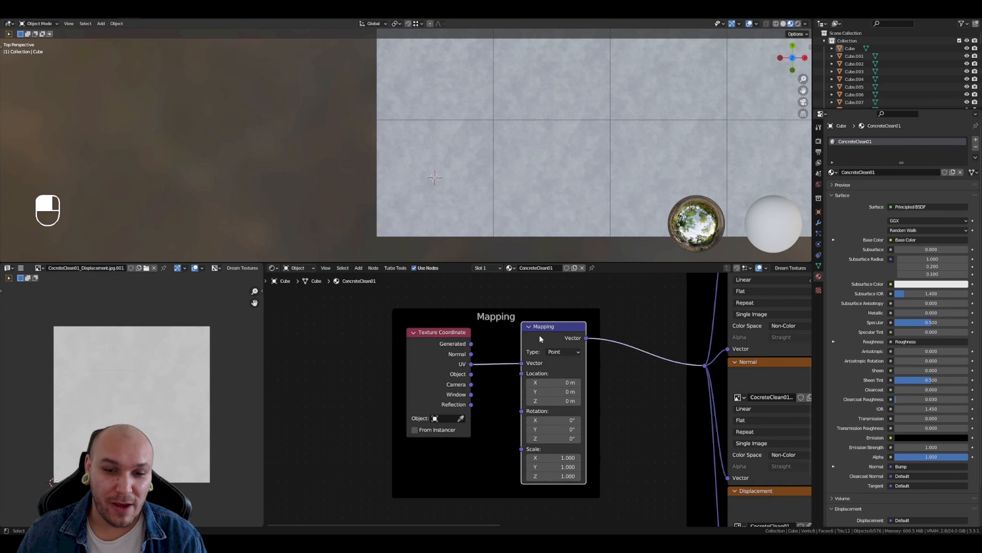
scroll(491, 396, "down", 3)
left_click(458, 379)
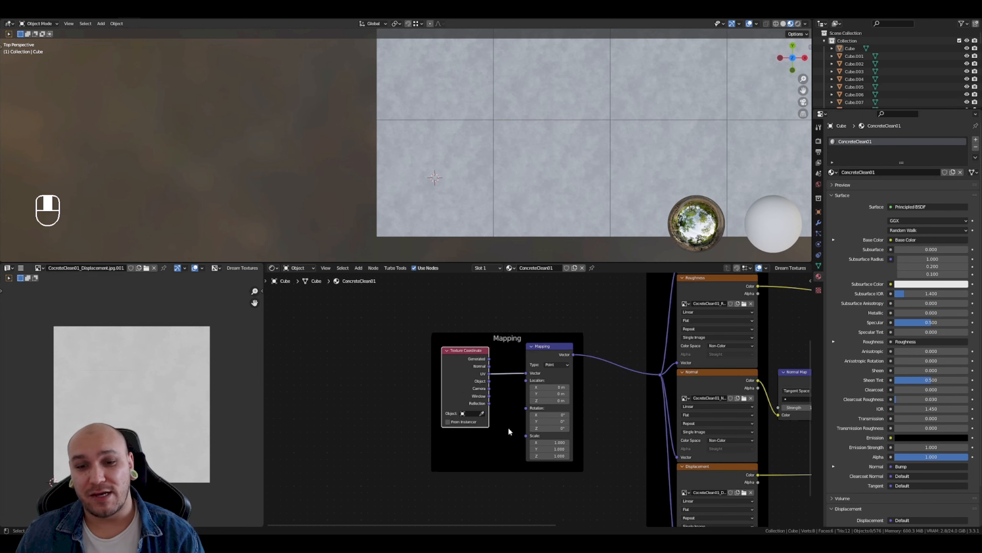
scroll(508, 428, "up", 1)
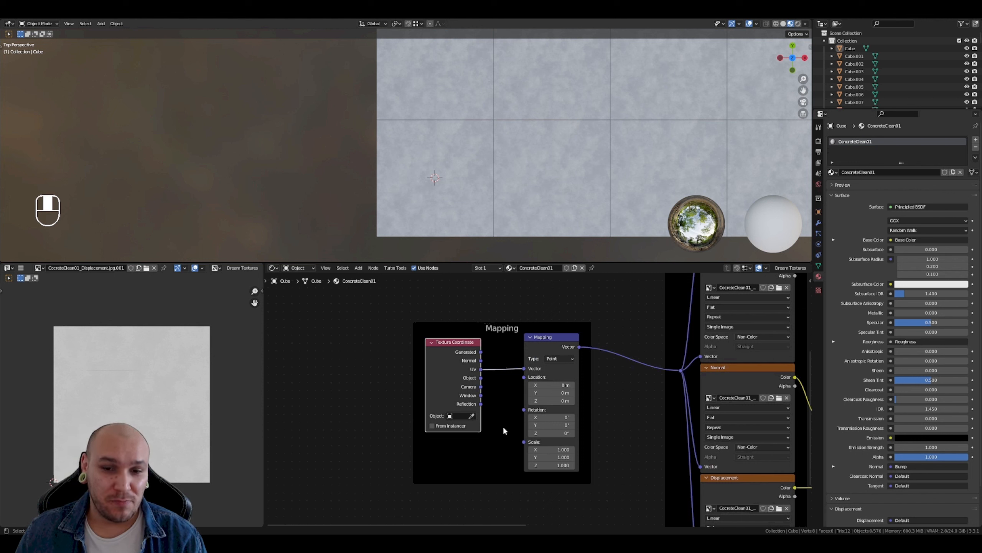
scroll(490, 454, "down", 1)
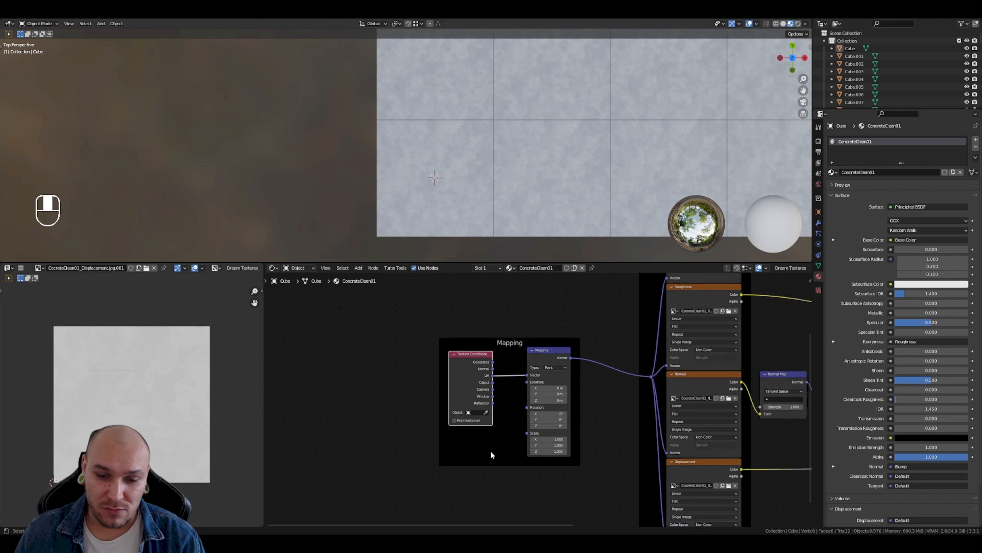
- Open the Principled Texture Setup file browser for the Principled BSDF node, and cancel without loading any files
middle_click_drag(491, 454, 542, 457)
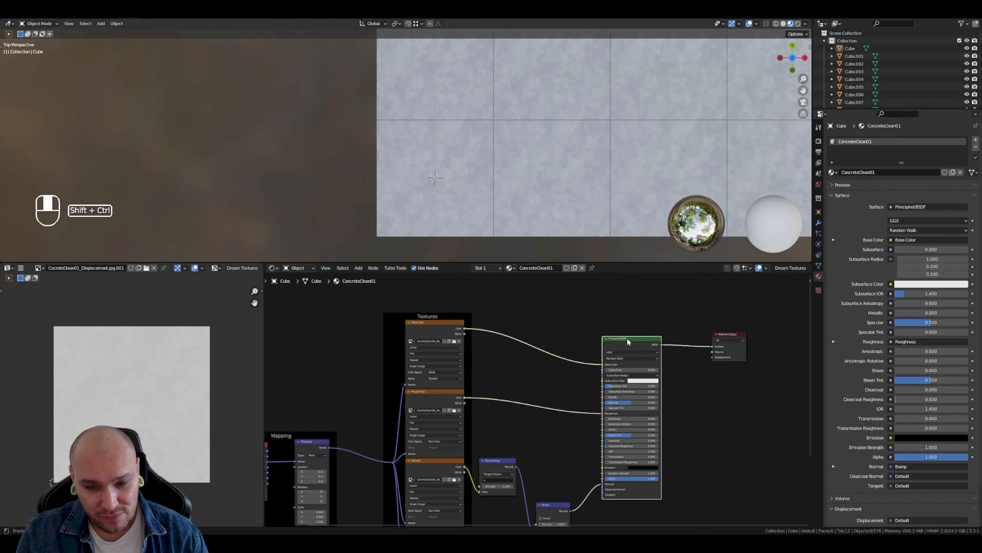
key("ctrl+shift+t")
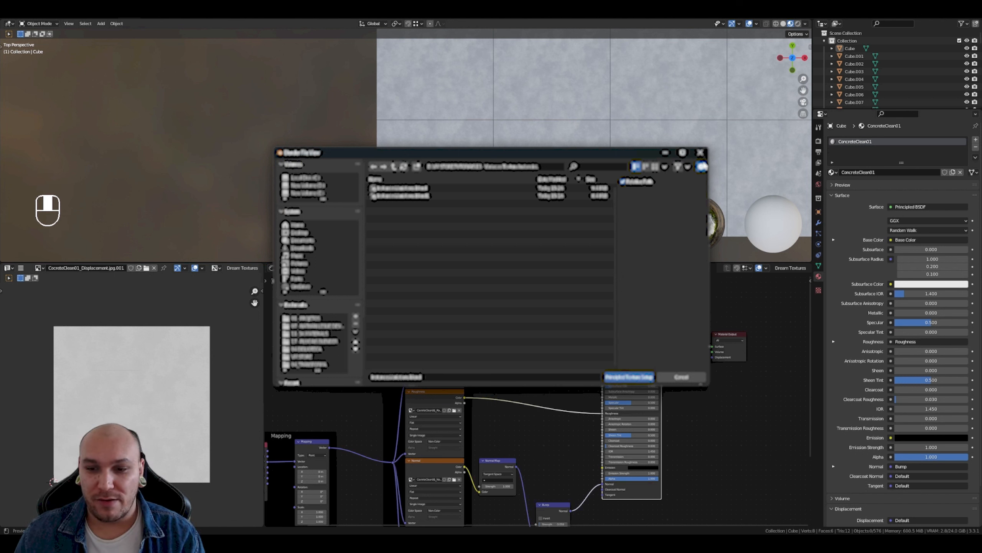
left_click(700, 152)
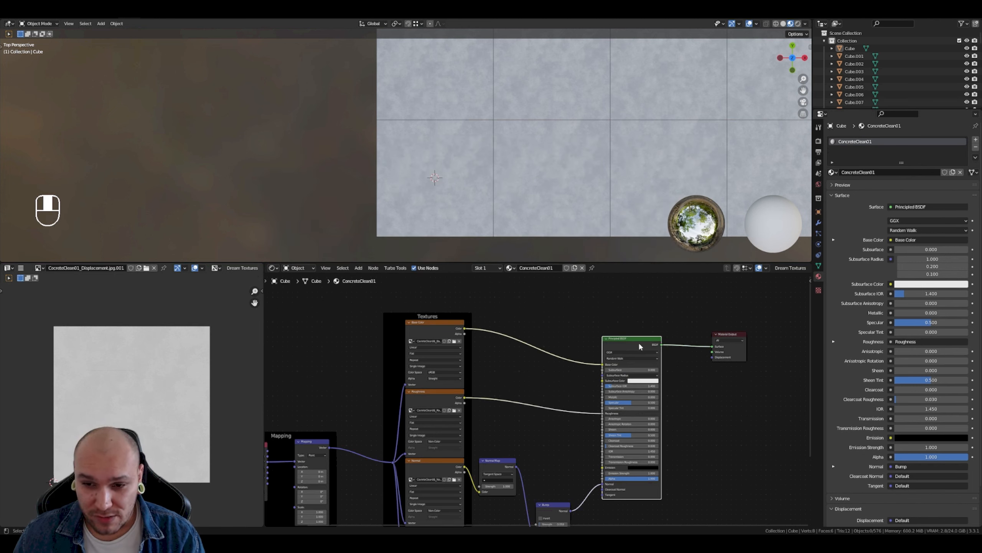
left_click_drag(612, 355, 616, 350)
- Examine the ConcreteClean01 node tree from the texture nodes back to the Mapping frame
scroll(478, 385, "down", 1)
middle_click_drag(480, 411, 539, 364)
scroll(517, 374, "down", 2)
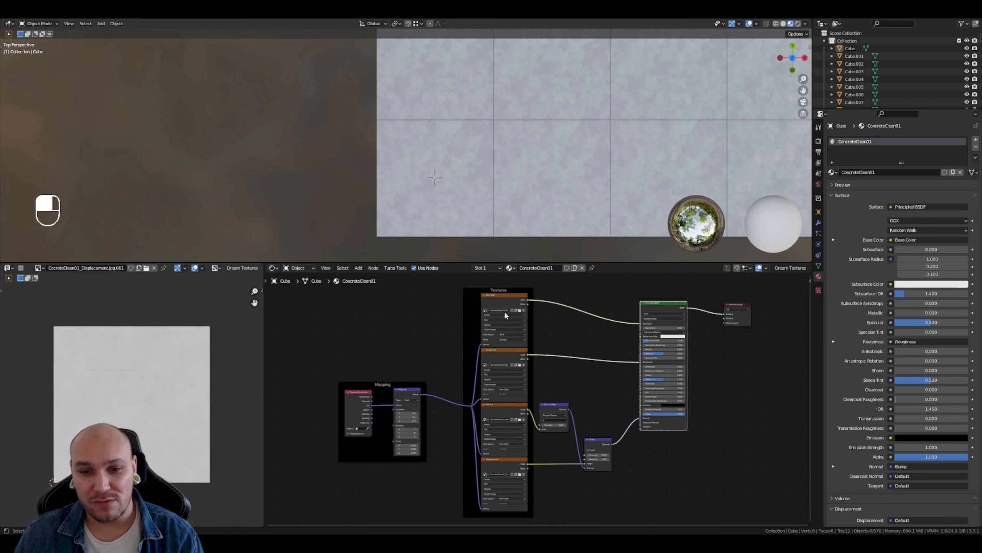
scroll(379, 475, "down", 2)
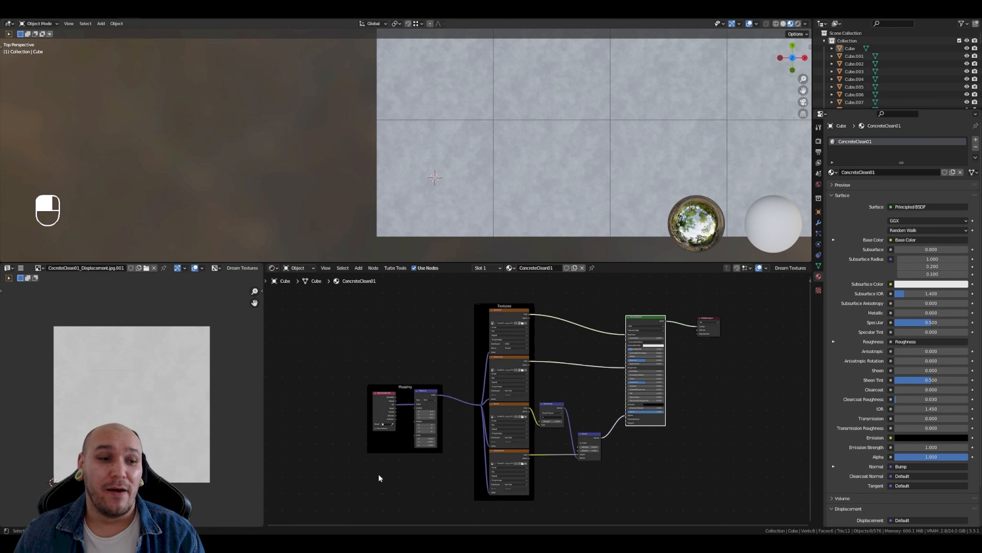
scroll(382, 478, "up", 4)
scroll(373, 507, "up", 1)
middle_click_drag(373, 507, 479, 470)
scroll(479, 469, "down", 1)
scroll(482, 368, "up", 3)
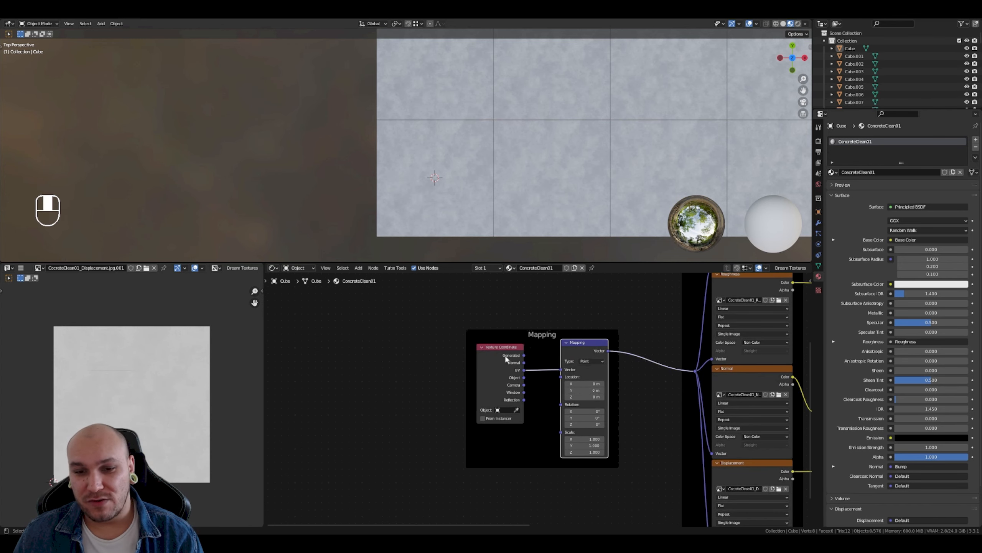
- Move the Texture Coordinate node slightly farther away from the Mapping node
scroll(540, 399, "up", 3)
middle_click_drag(545, 388, 468, 405)
left_click(540, 308)
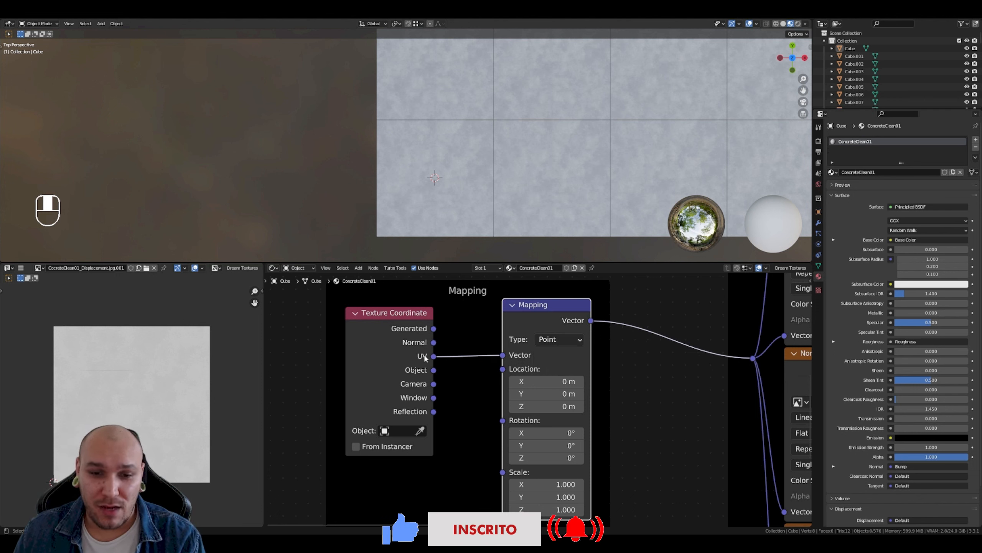
left_click_drag(380, 348, 349, 345)
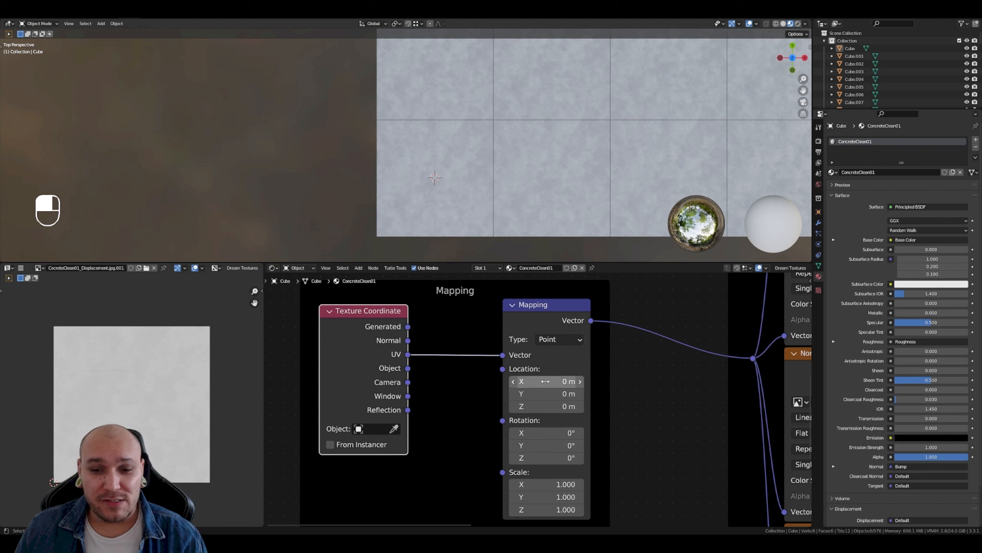
- Set the Mapping node's X location to -2.8 m, and try sliding the corner tile's UVs along X in Edit Mode
mouse_move(547, 381)
left_mouse_down()
mouse_move(518, 381)
mouse_move(562, 381)
mouse_move(528, 381)
left_mouse_up()
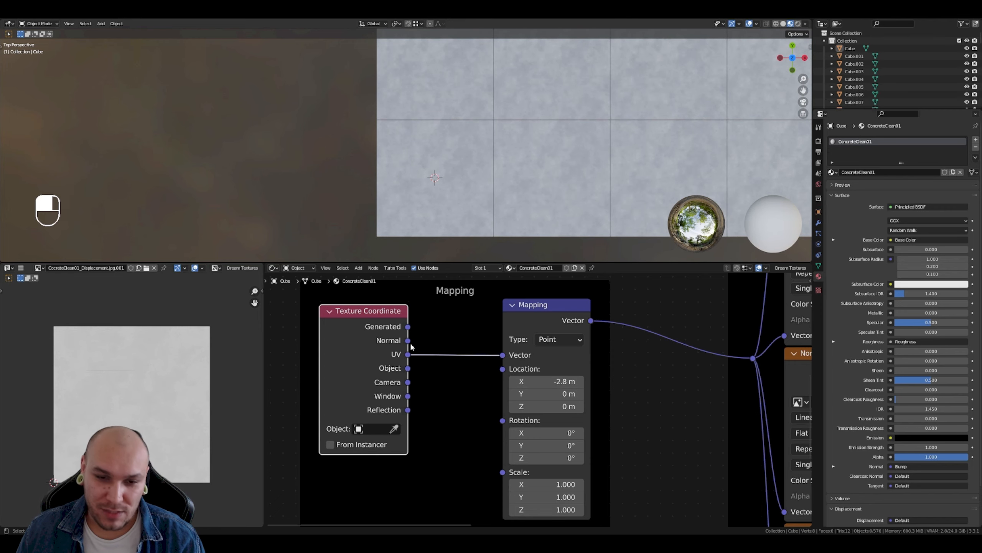
left_click(451, 204)
key("Tab")
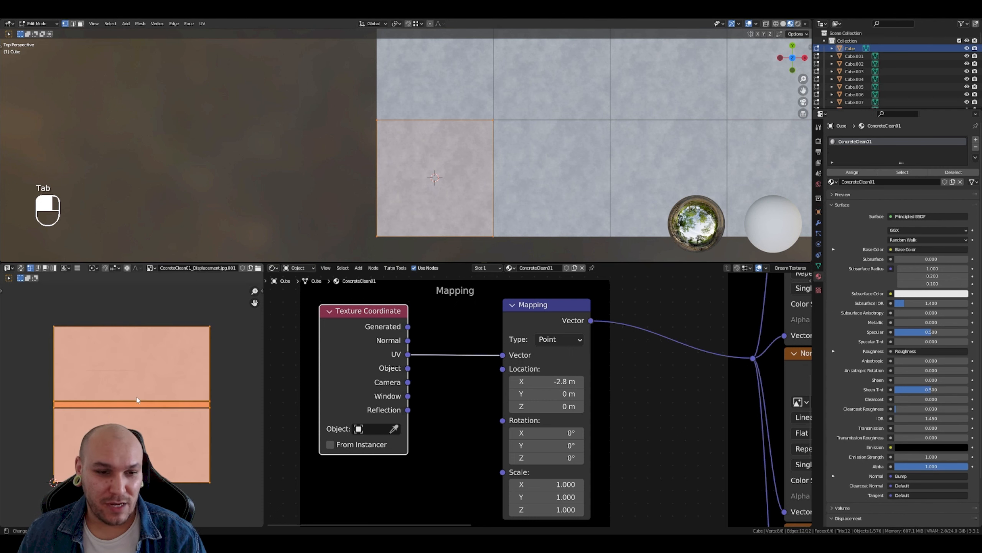
key("g")
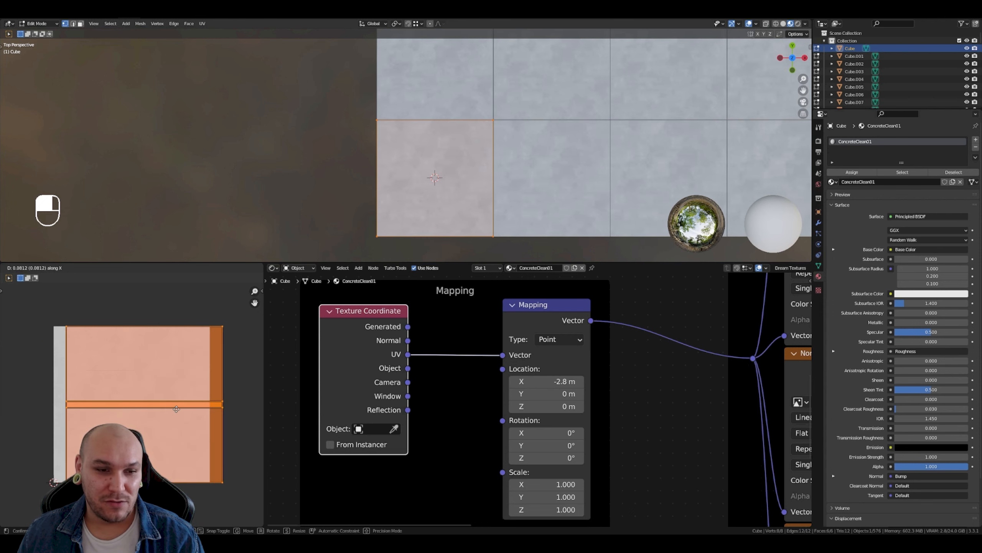
left_click(126, 415)
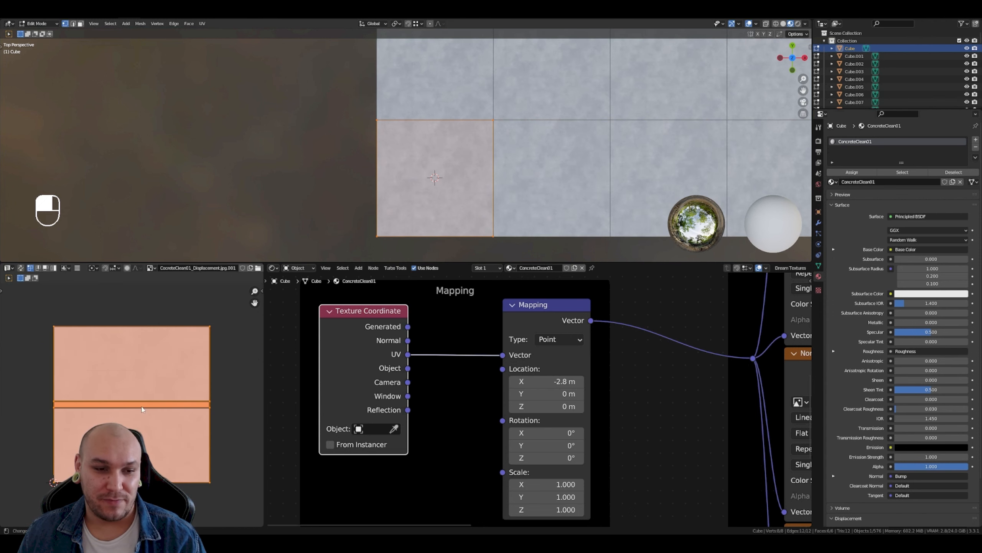
key("Tab")
- Try Mapping locations of X -8.6 m, Y -0.6 m and Z -32.3 m, and reset all three to 0 m
left_click_drag(552, 381, 510, 406)
left_click(559, 381)
right_click(559, 382)
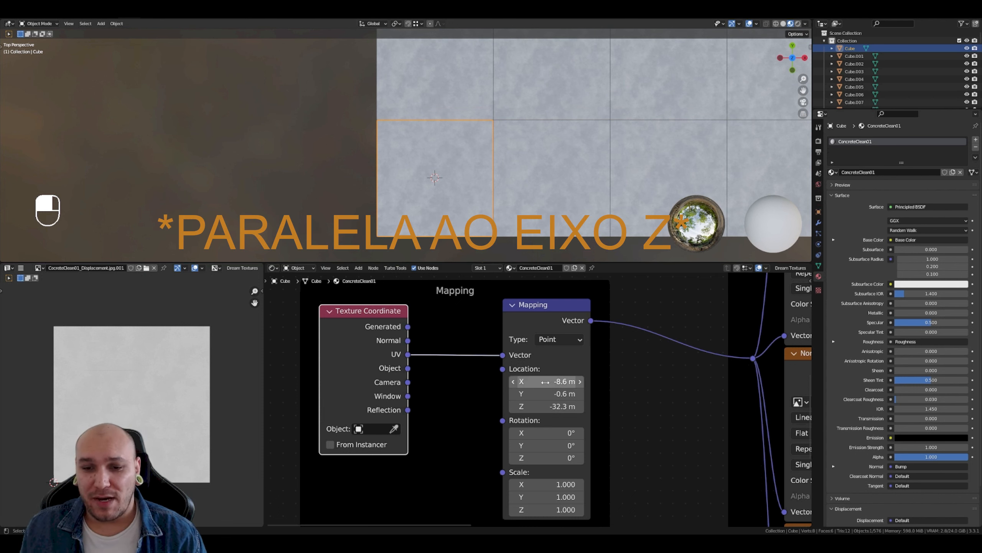
left_click_drag(546, 382, 546, 407)
type("0")
key("Return")
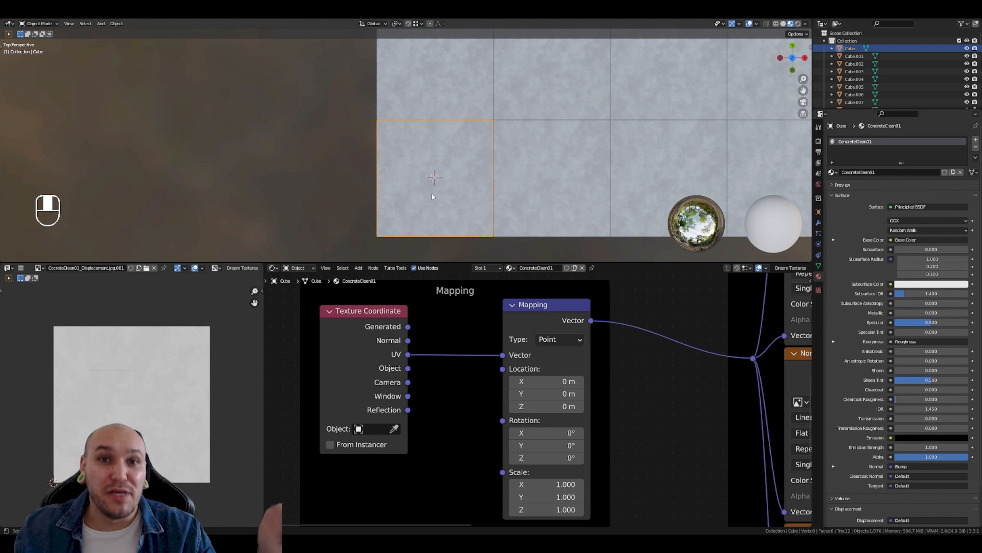
- Try X rotations of 50.9° and -7° on the Mapping node, and reset the X rotation to 0°
scroll(464, 411, "down", 1)
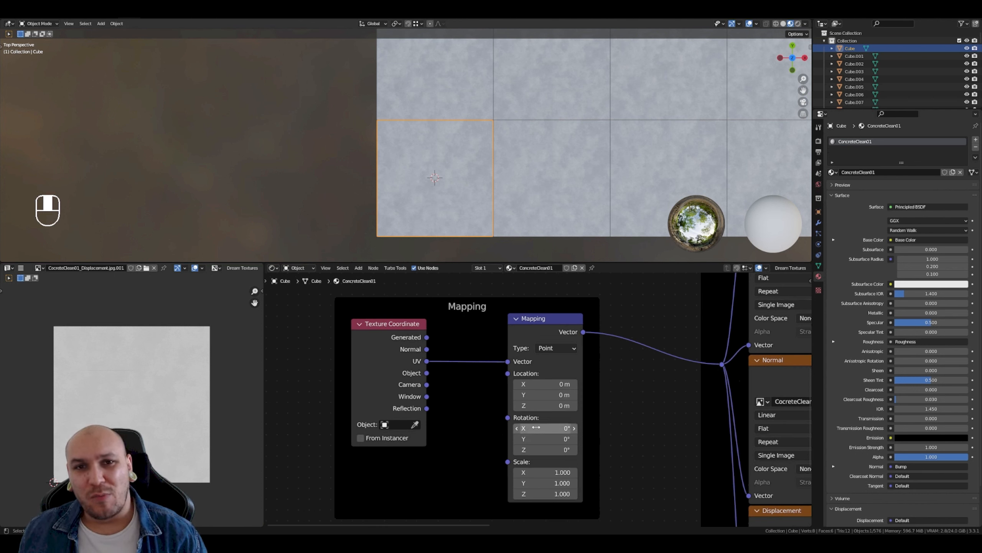
left_click_drag(544, 427, 550, 427)
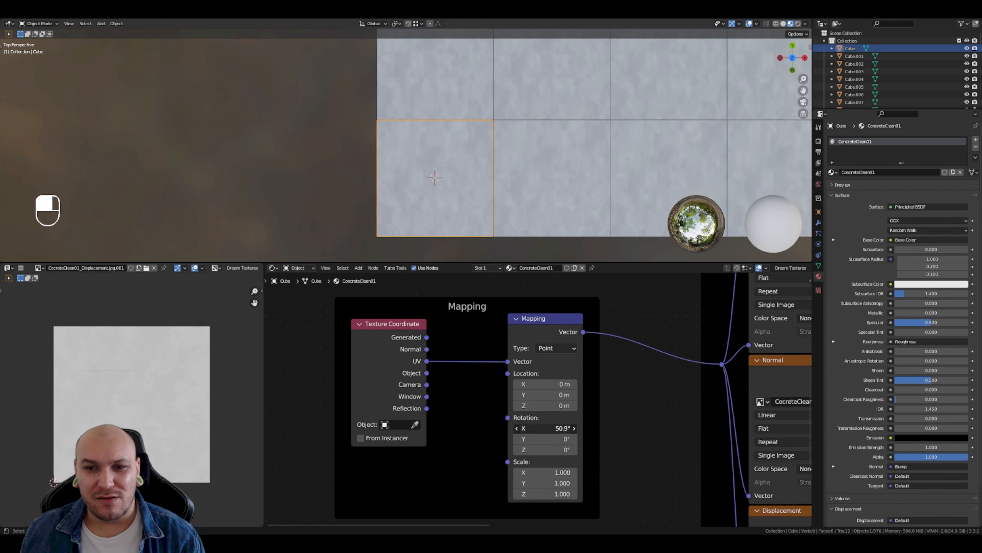
left_click_drag(550, 427, 545, 428)
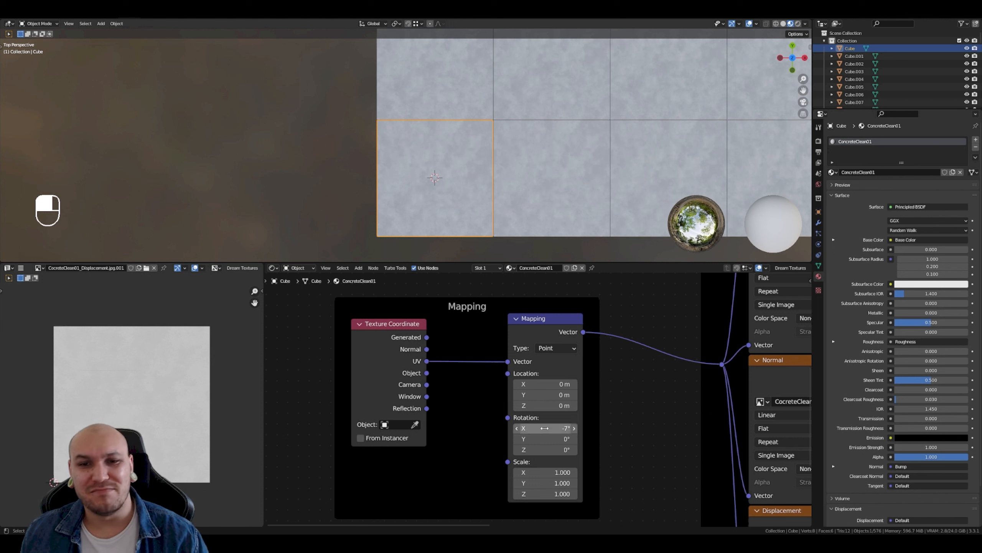
left_click(545, 428)
type("0")
key("Return")
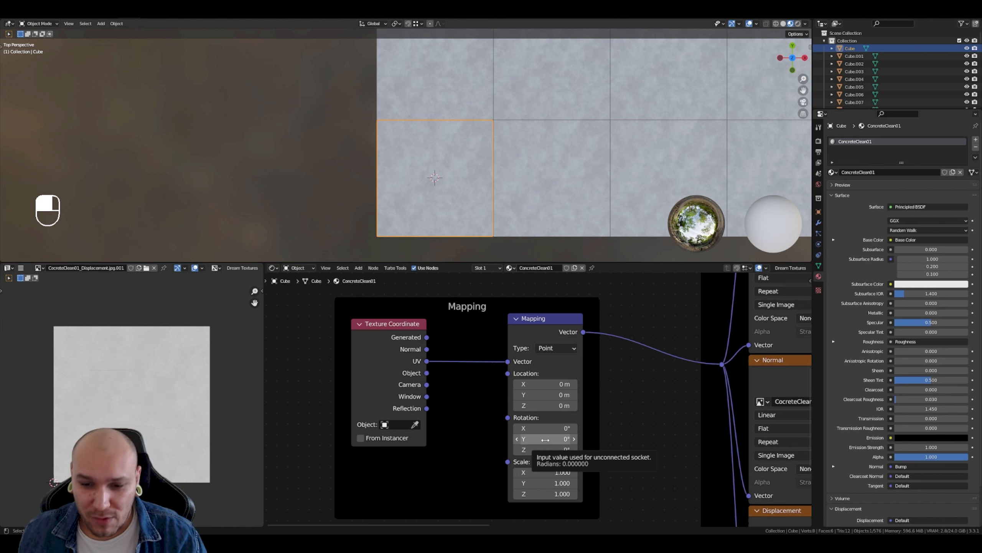
- Try an X rotation of 12.3° and a stronger one on the Mapping node, and reset the X rotation to 0°
mouse_move(545, 427)
left_mouse_down()
mouse_move(572, 427)
mouse_move(542, 428)
left_mouse_up()
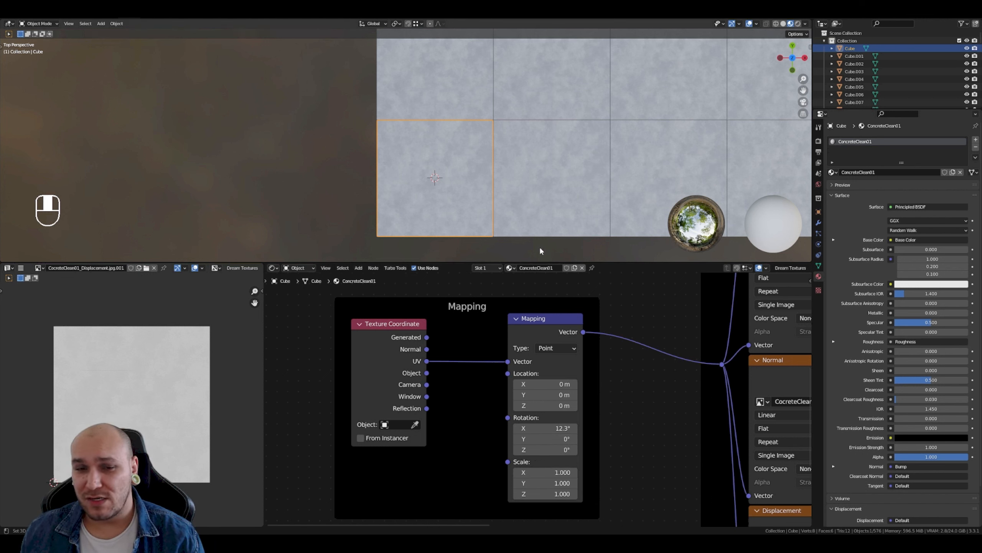
left_click_drag(545, 428, 604, 428)
left_click(548, 429)
type("0")
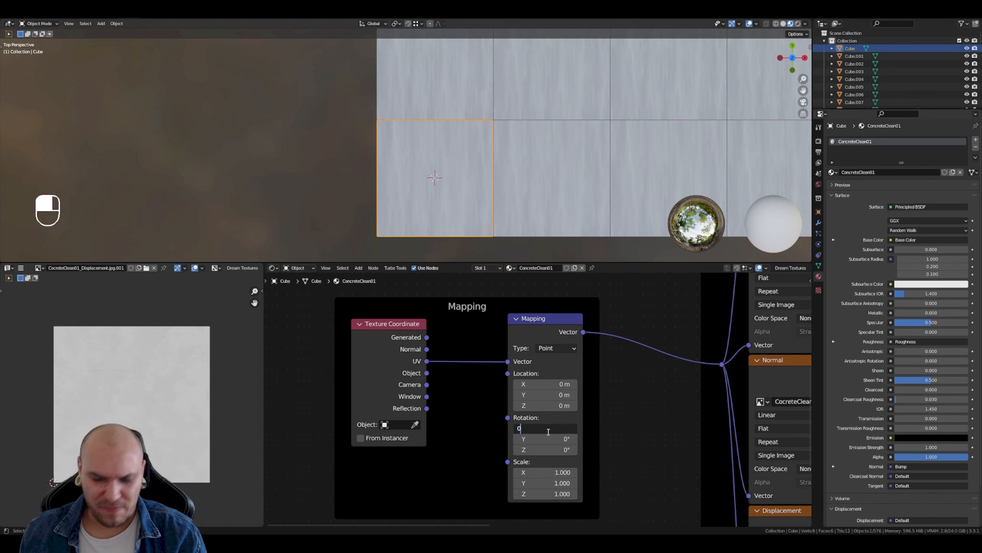
key("Return")
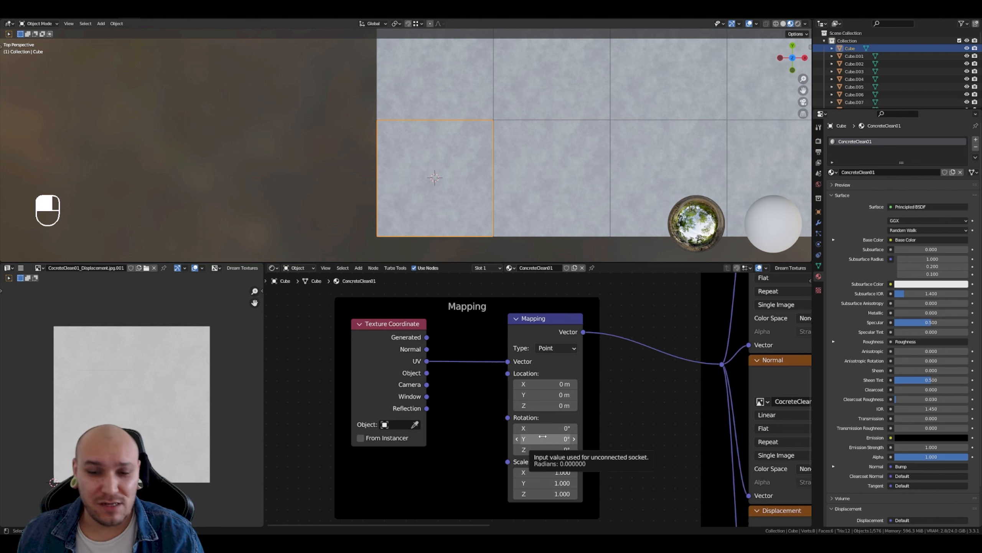
- Try a Y rotation of 40.2° on the Mapping node, and reset the Y rotation to 0°
mouse_move(544, 436)
left_mouse_down()
mouse_move(575, 436)
mouse_move(557, 436)
left_mouse_up()
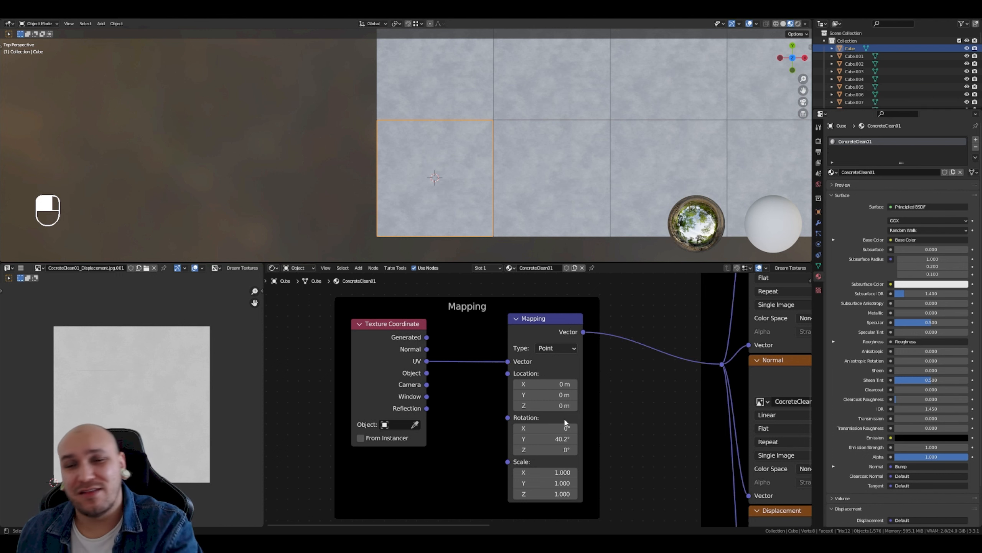
left_click(556, 437)
type("0")
key("Return")
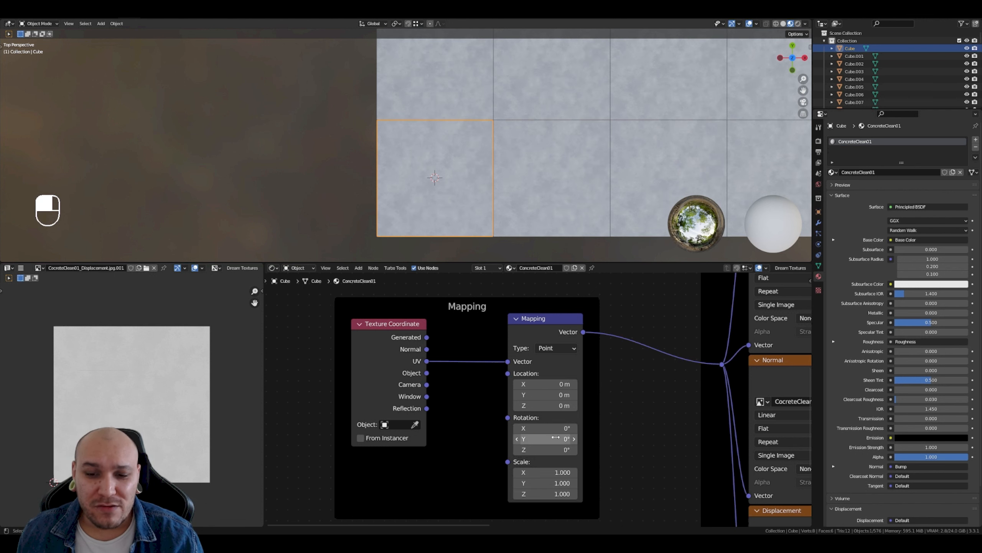
- Try Z rotations of 40.7° and 4.4° on the Mapping node, and reset the Z rotation to 0°
mouse_move(556, 449)
left_mouse_down()
mouse_move(580, 449)
mouse_move(545, 449)
mouse_move(573, 449)
left_mouse_up()
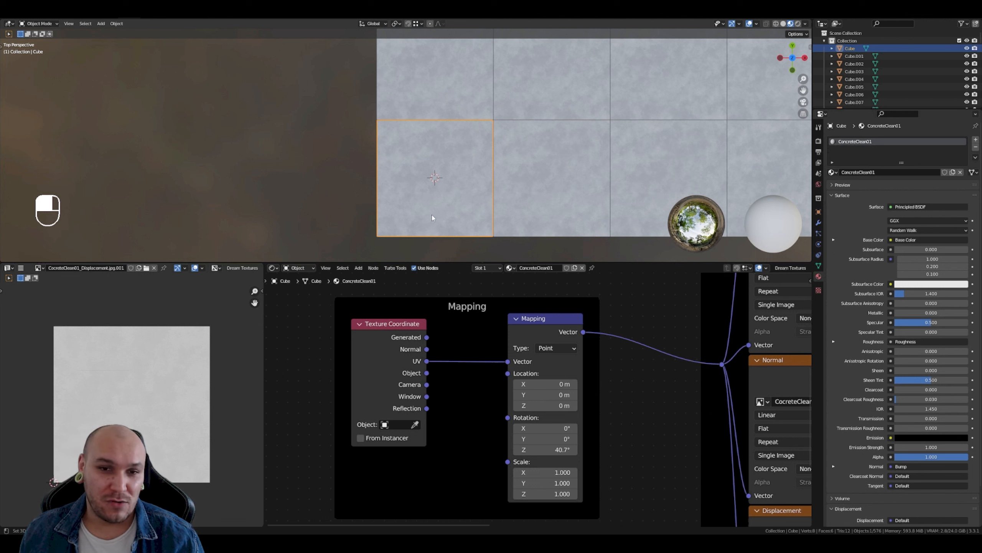
mouse_move(556, 449)
left_mouse_down()
mouse_move(506, 449)
mouse_move(557, 449)
left_mouse_up()
left_click(557, 449)
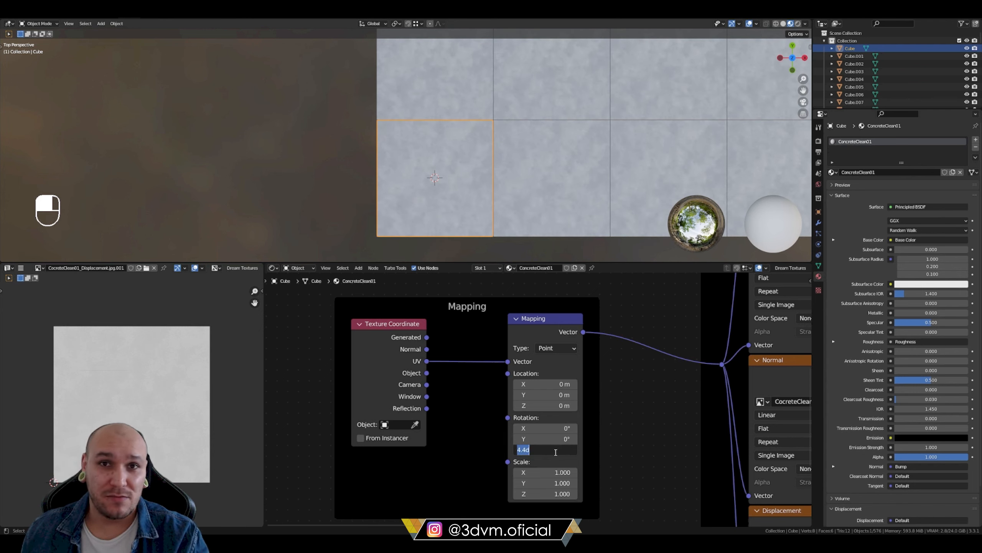
type("0")
key("Return")
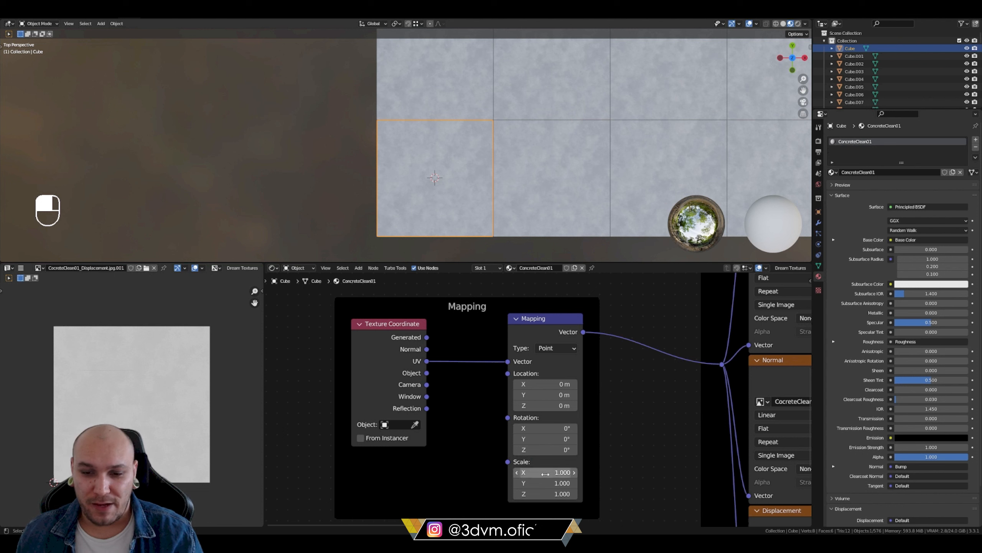
- Try a scale of 0 on all three axes of the Mapping node, and restore all three to 1
left_click_drag(554, 472, 542, 494)
type("0")
key("Return")
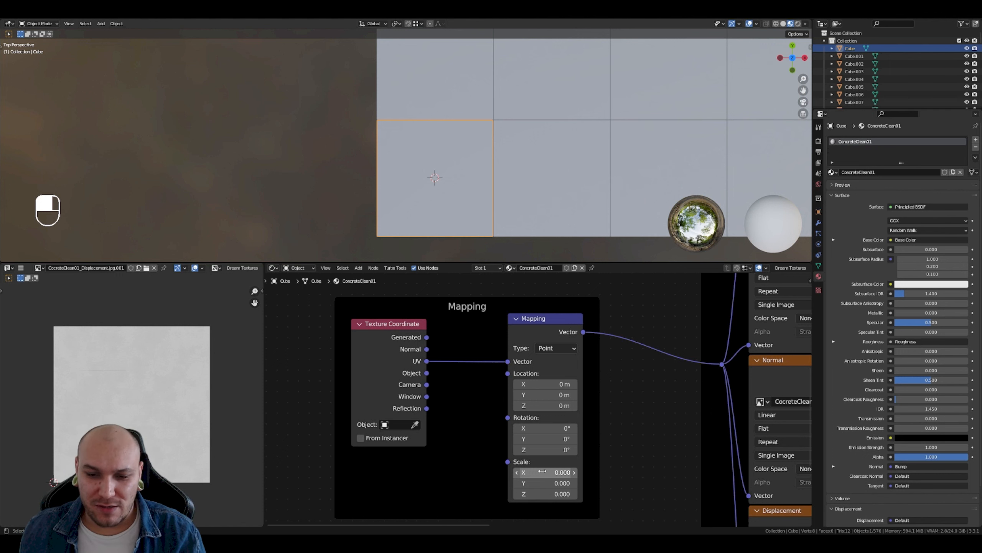
left_click_drag(542, 472, 542, 494)
type("1")
key("Return")
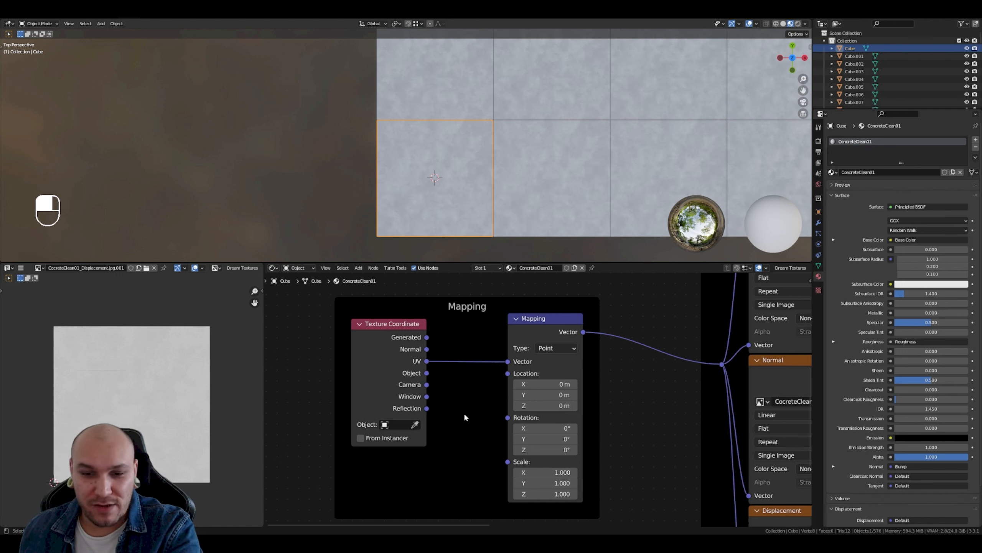
- Move the Texture Coordinate node well away from the Mapping node to make room between them
scroll(465, 443, "down", 1)
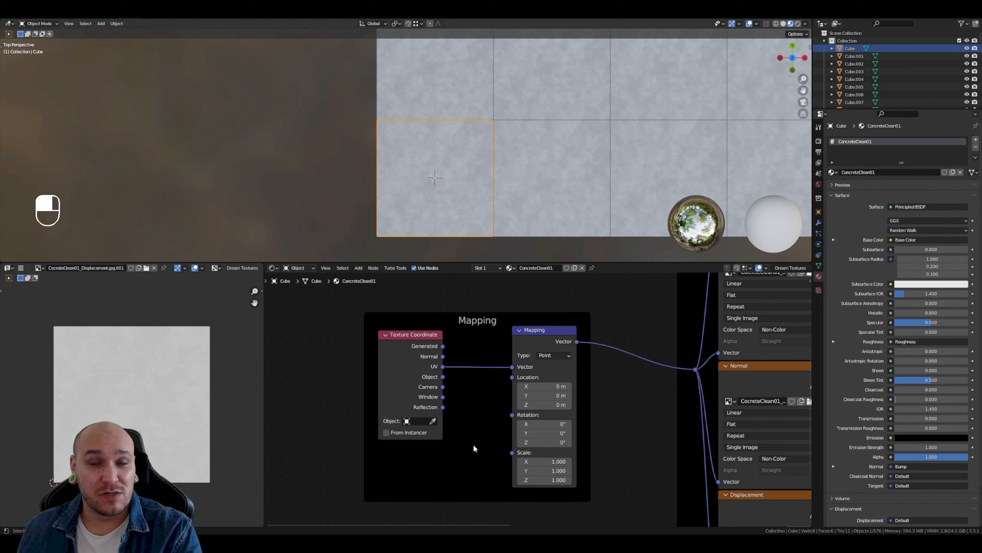
scroll(472, 443, "down", 1)
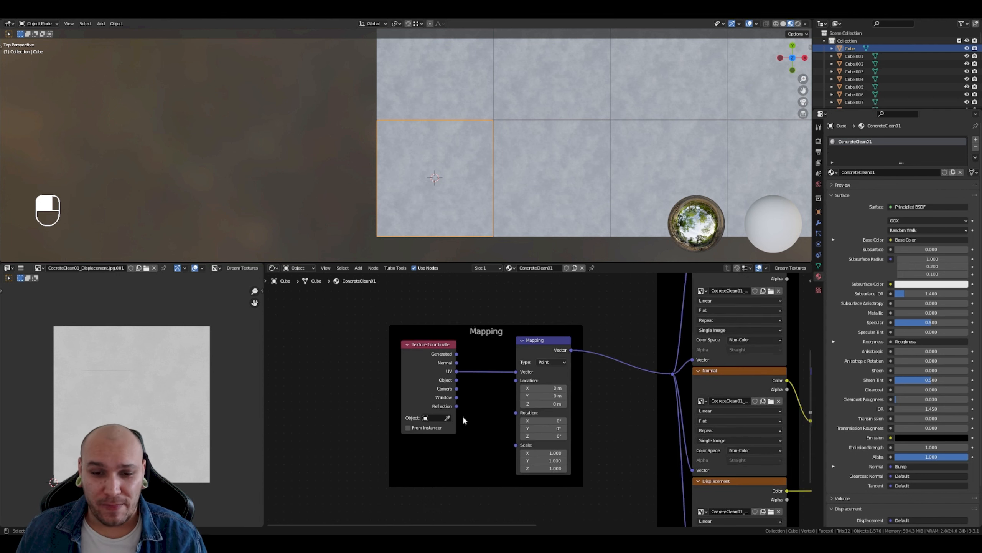
middle_click_drag(462, 414, 564, 436)
scroll(561, 438, "down", 1)
left_click_drag(521, 379, 422, 376)
- Add an Object Info node directly below the Texture Coordinate node inside the Mapping frame
middle_click_drag(500, 443, 530, 375)
scroll(531, 379, "up", 3)
left_click(497, 372)
key("shift+a")
mouse_move(499, 372)
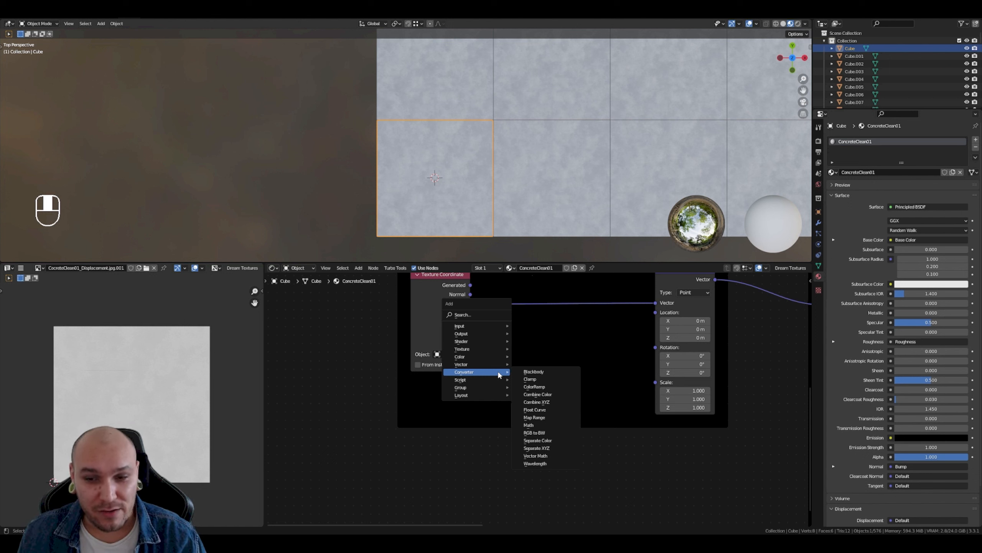
mouse_move(486, 324)
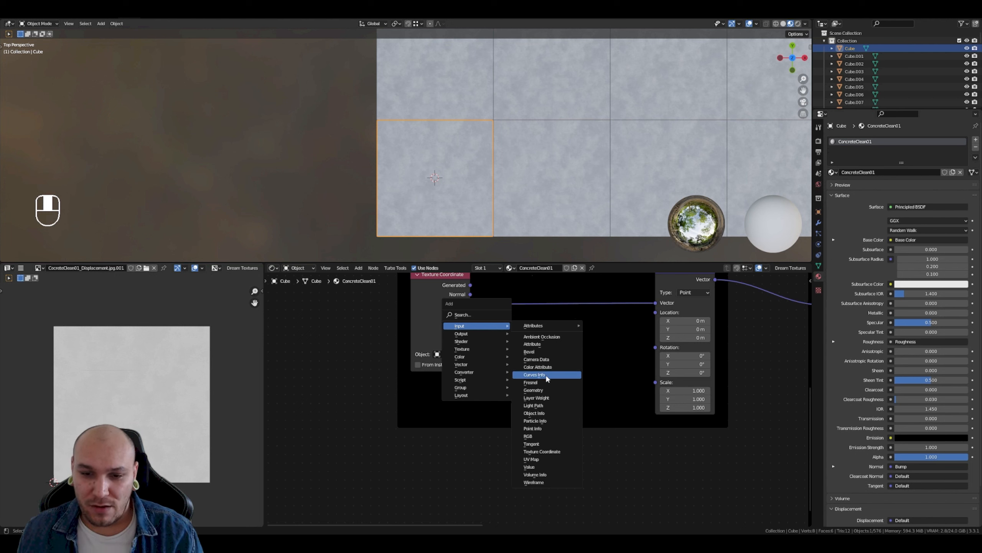
left_click(534, 413)
left_click(412, 378)
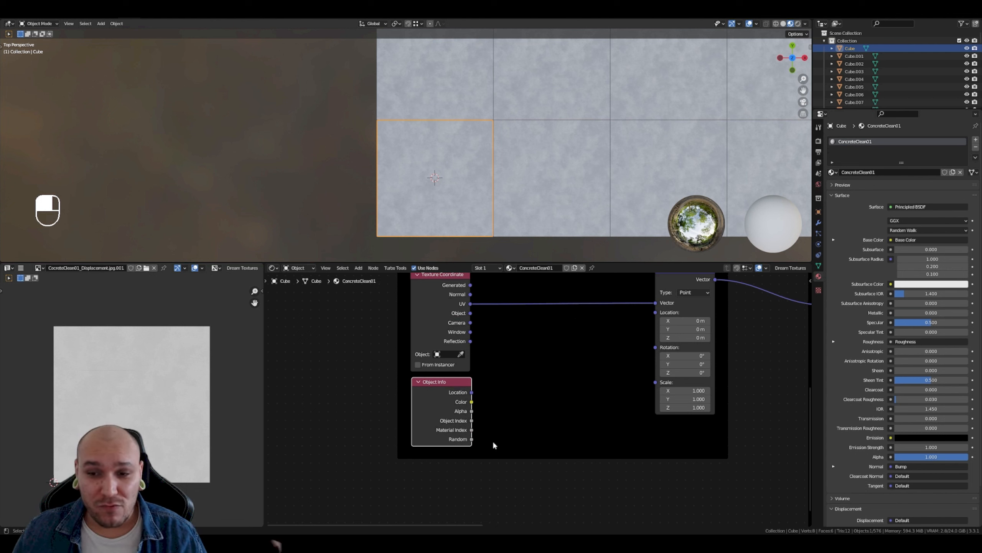
- Connect the Object Info node's Random output to the Mapping node's Location input
scroll(531, 426, "up", 3)
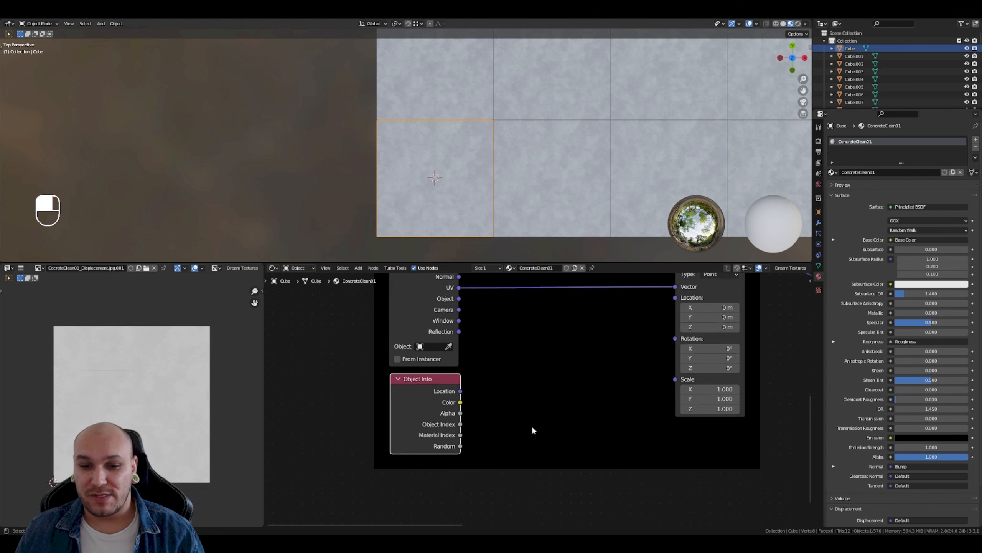
middle_click_drag(508, 410, 456, 430)
scroll(458, 435, "down", 1)
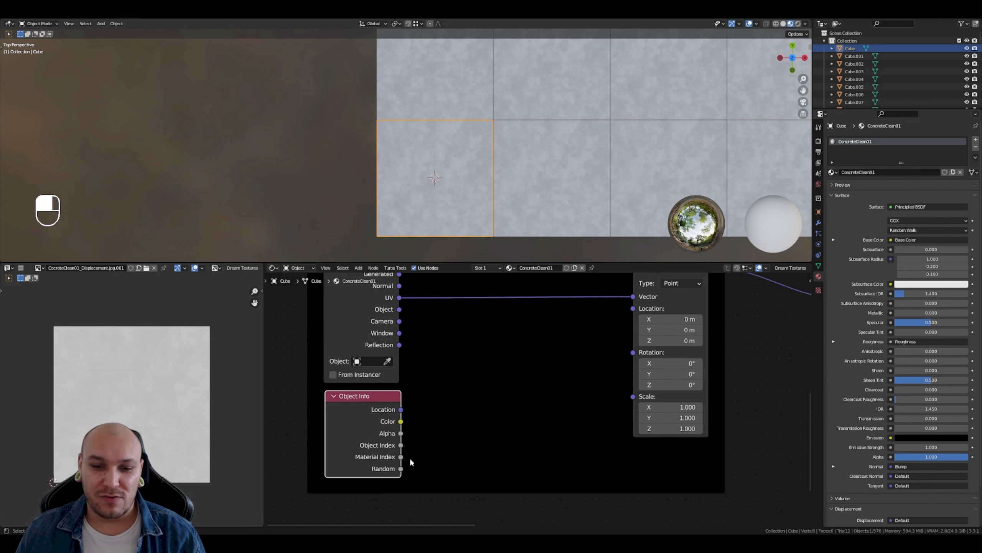
left_click_drag(400, 468, 633, 309)
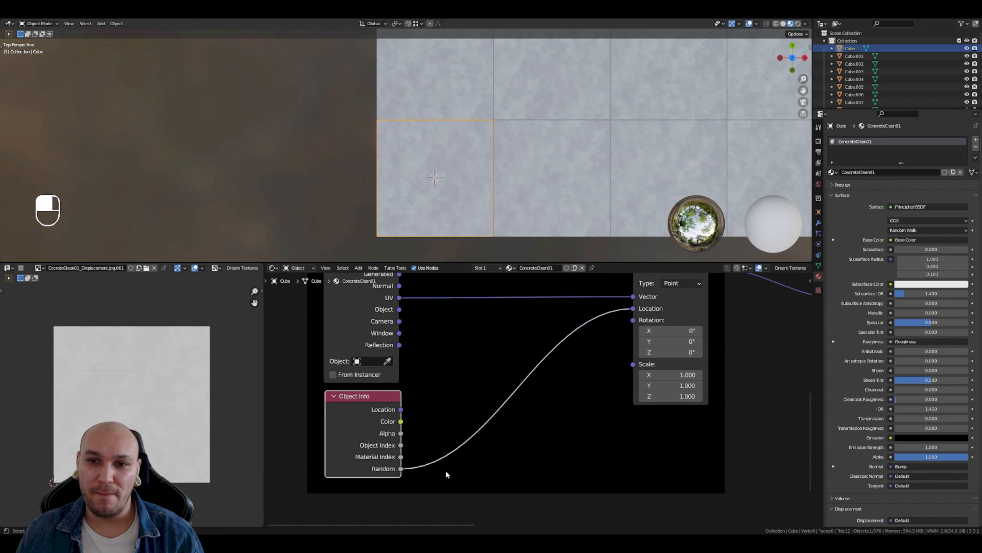
- Examine the concrete's variation from tile to tile across the floor, close up, from afar and in perspective, ending in the top view
scroll(479, 225, "down", 1)
middle_click_drag(599, 222, 496, 235, "shift")
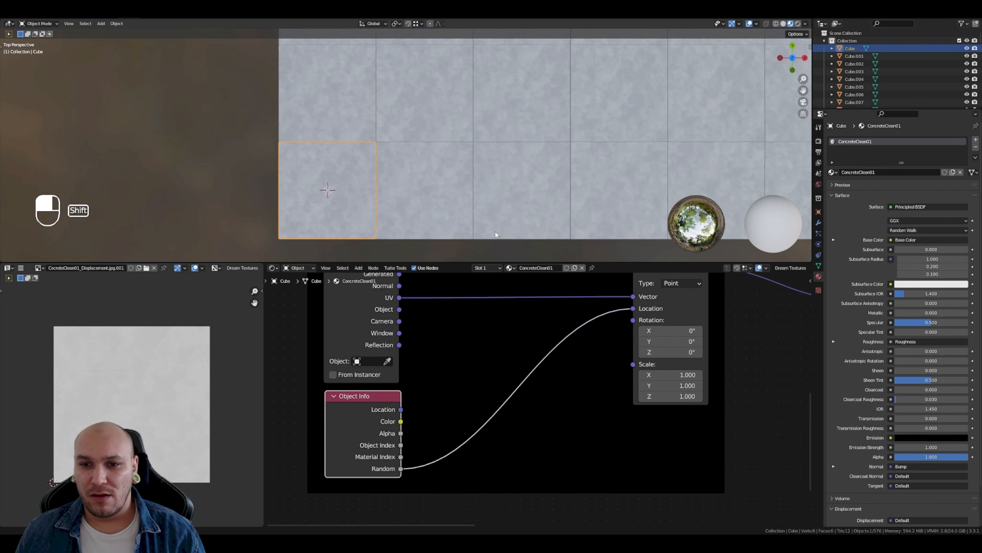
scroll(563, 180, "down", 1)
middle_click_drag(564, 180, 548, 225, "shift")
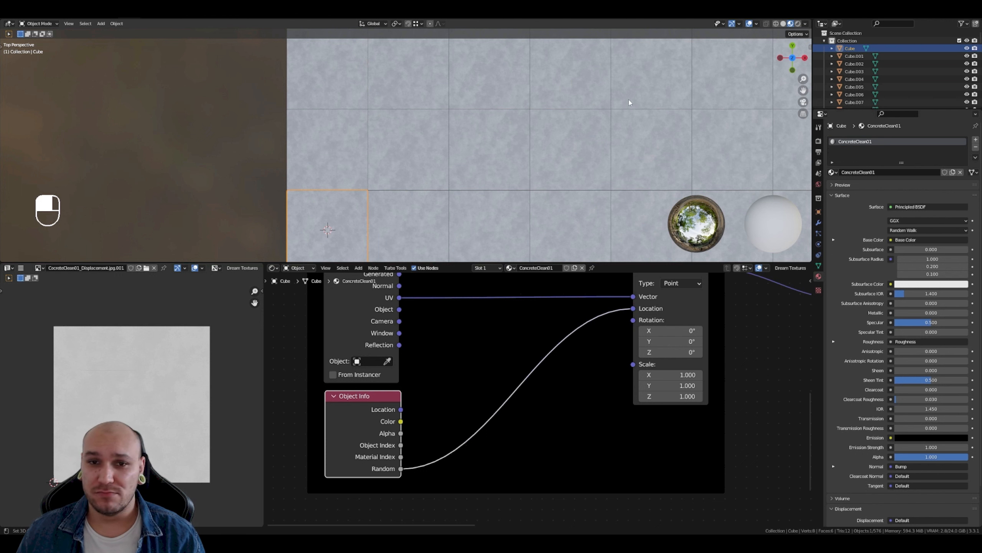
scroll(629, 102, "down", 1)
middle_click_drag(651, 120, 577, 203, "shift")
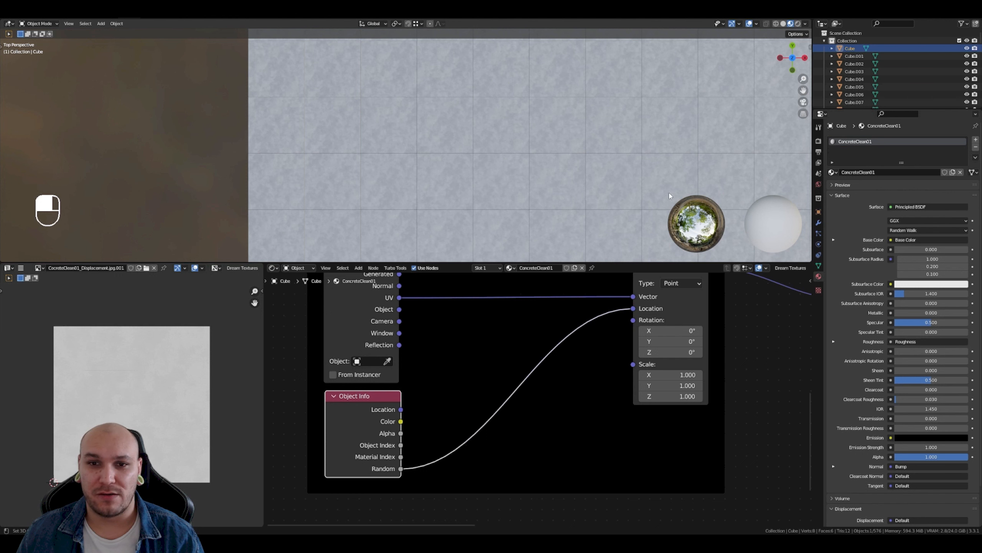
scroll(413, 155, "up", 2)
middle_click_drag(339, 152, 403, 172, "shift")
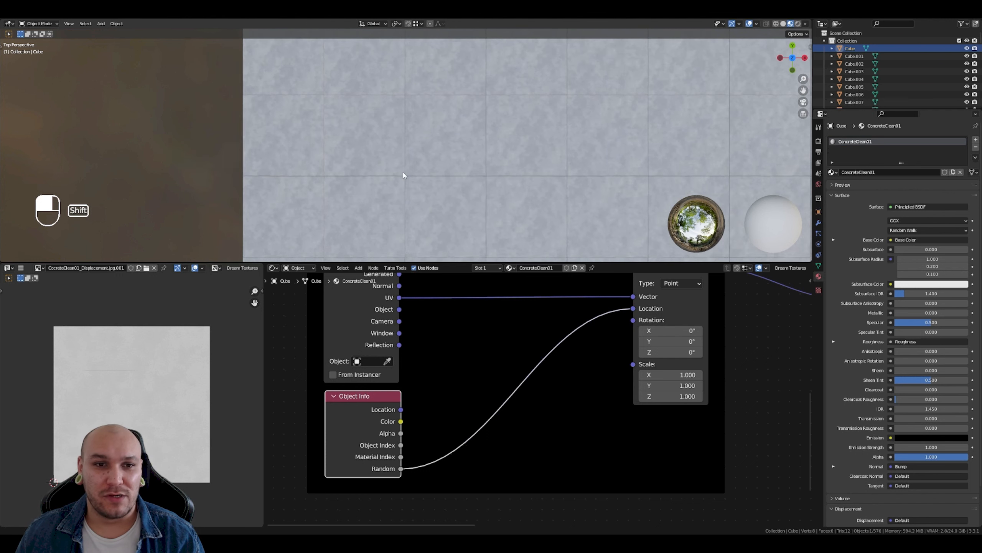
scroll(403, 172, "up", 2)
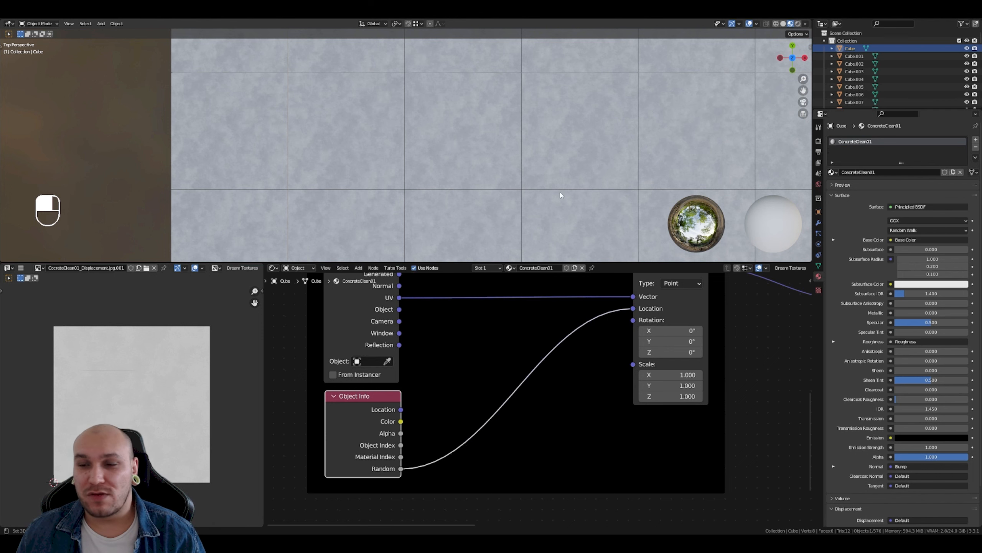
scroll(450, 154, "down", 4)
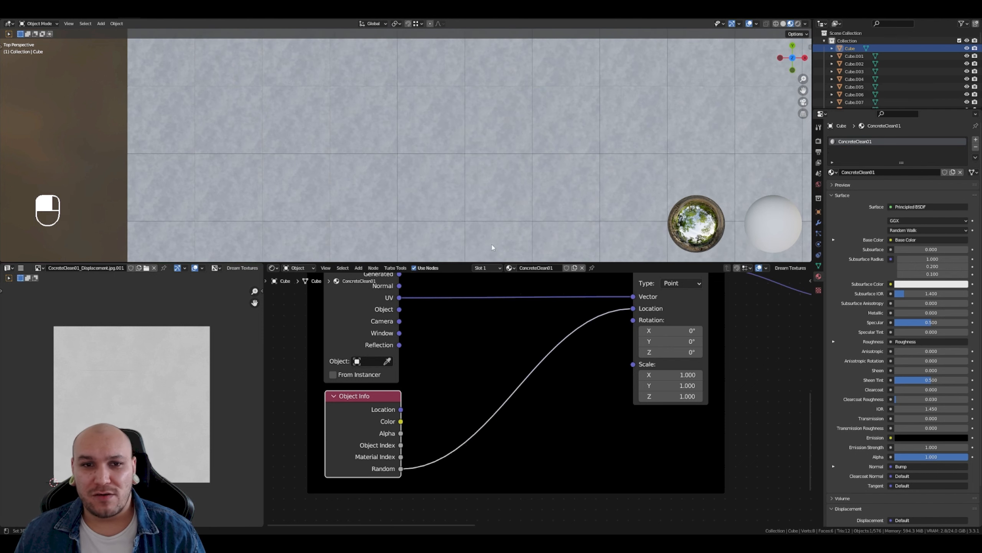
scroll(492, 246, "down", 4)
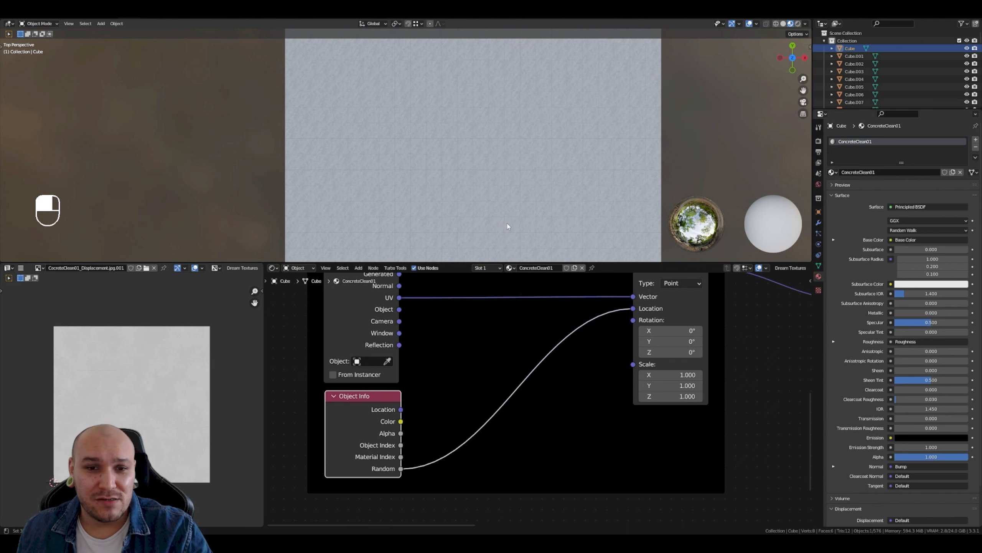
scroll(424, 248, "up", 3)
middle_click_drag(428, 241, 470, 174)
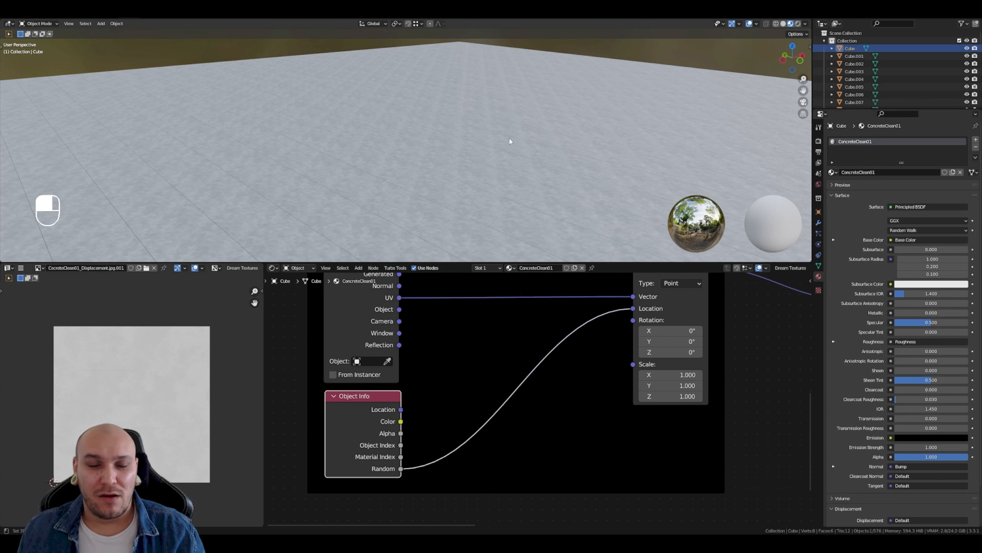
key("KP_7")
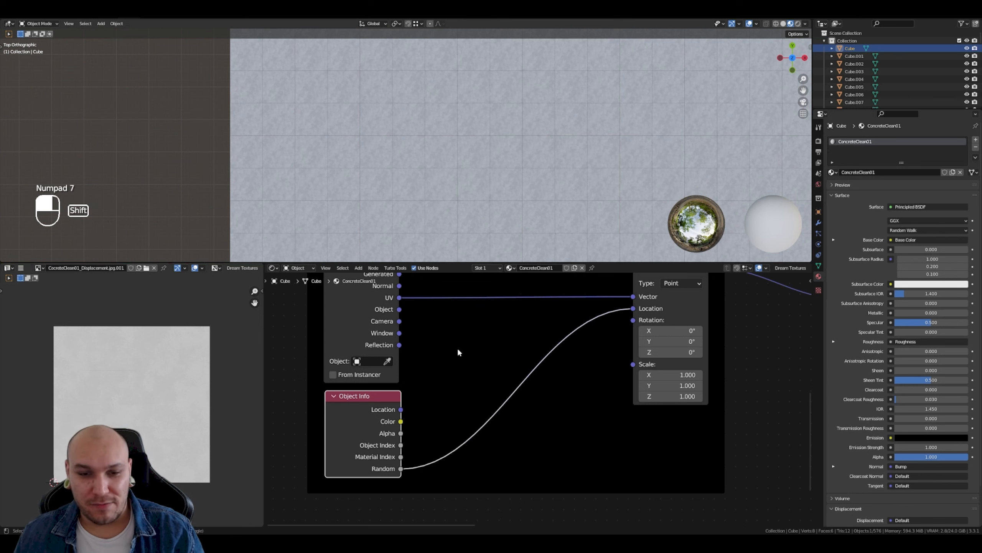
- Add a Clamp node between the Object Info and Mapping nodes
key("shift+a")
mouse_move(442, 394)
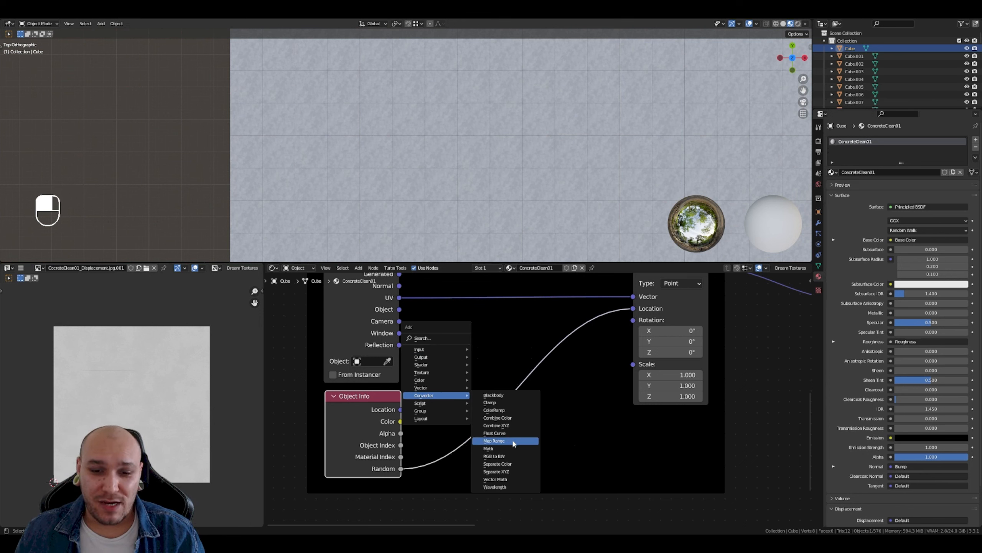
left_click(491, 402)
left_click(430, 317)
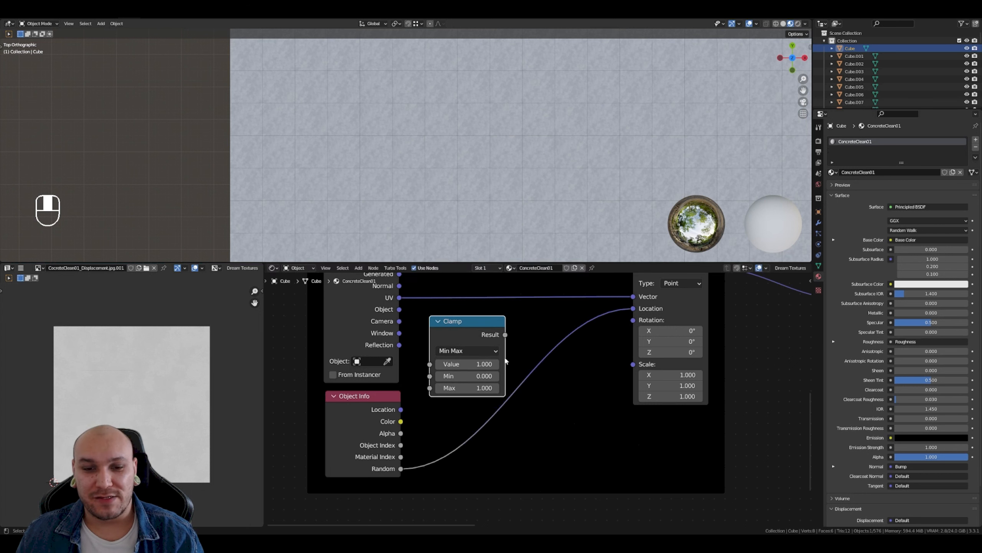
left_click(465, 321)
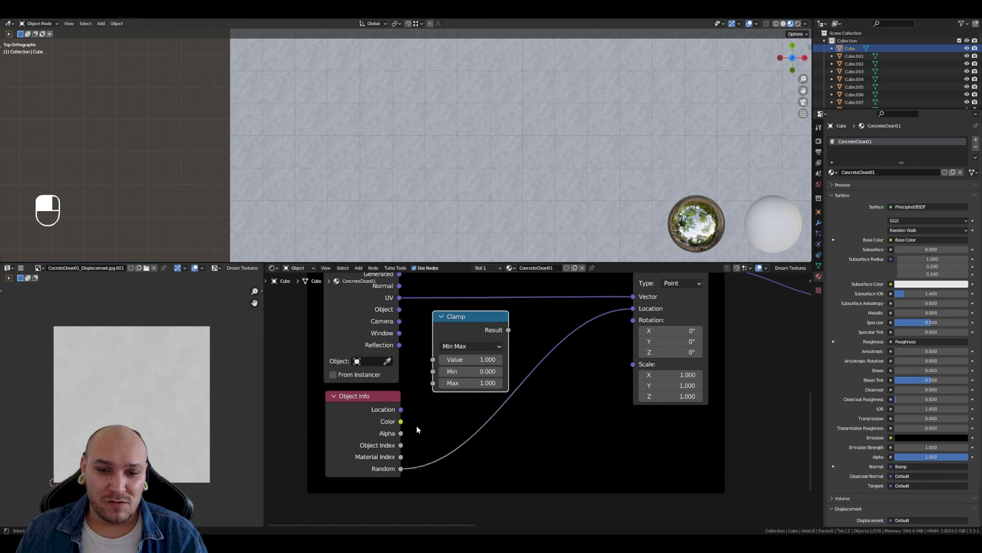
- Set the Clamp node's Min to -5 and its Max to 5
left_click(472, 370)
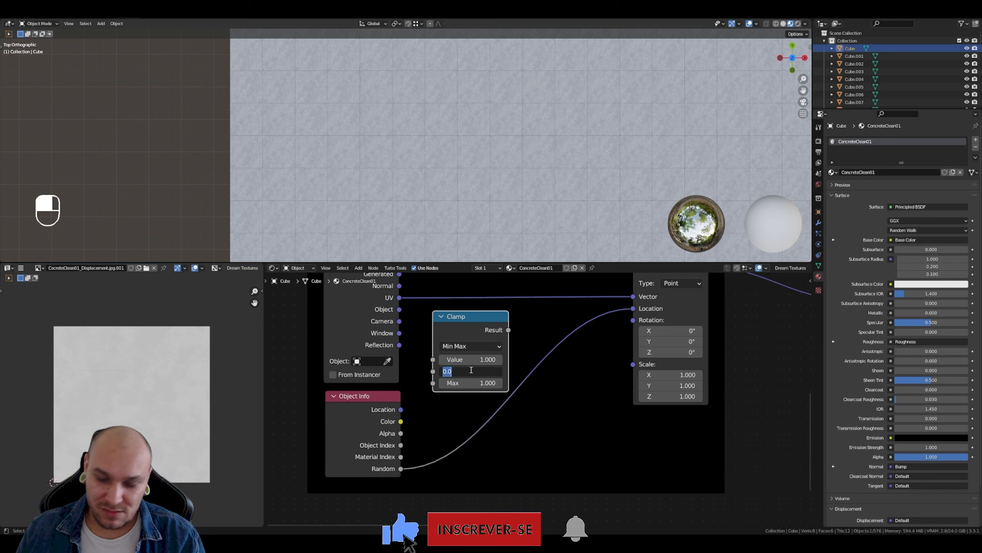
type("-5")
key("Tab")
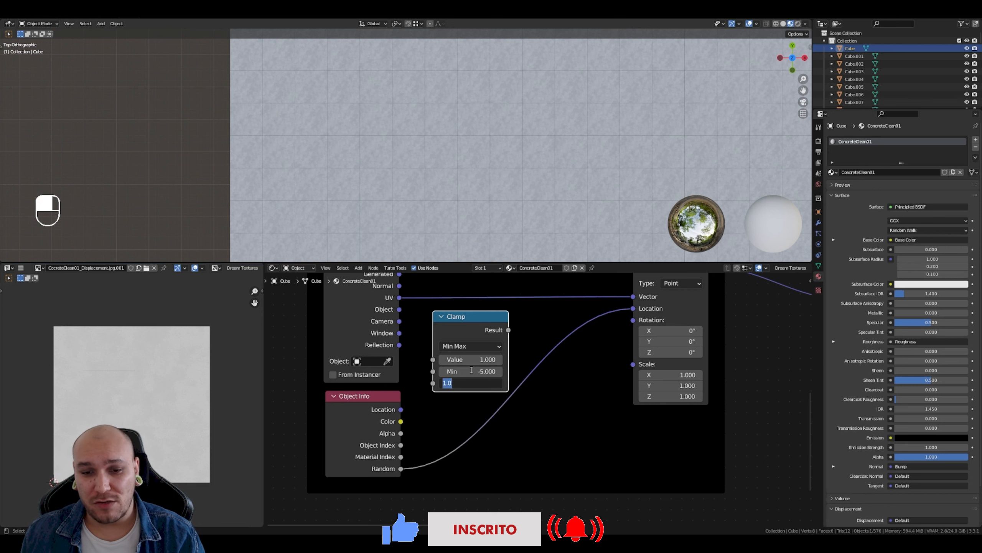
type("5")
key("Return")
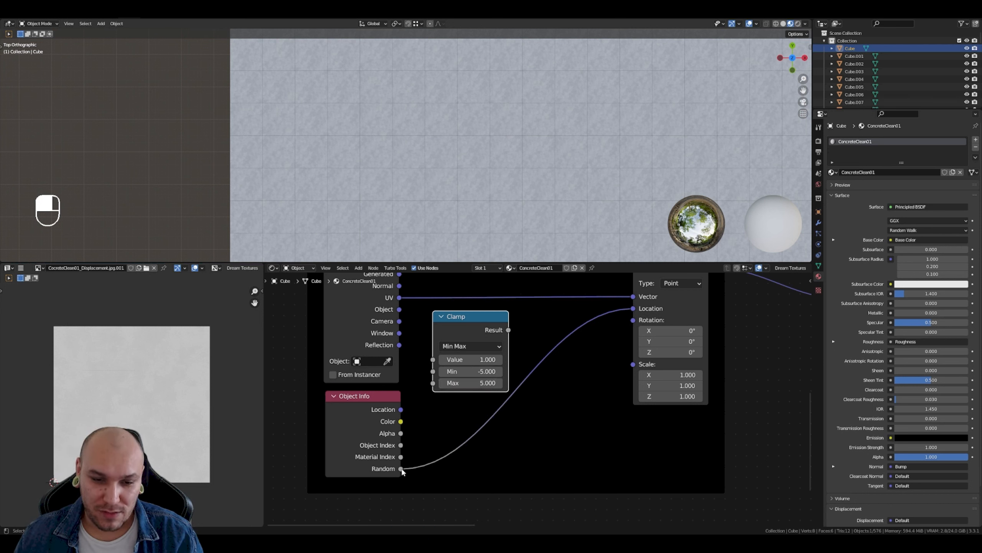
- Route the Object Info node's Random output into the Clamp's Value and the Clamp's Result into the Mapping node's Location
left_click_drag(400, 468, 433, 359)
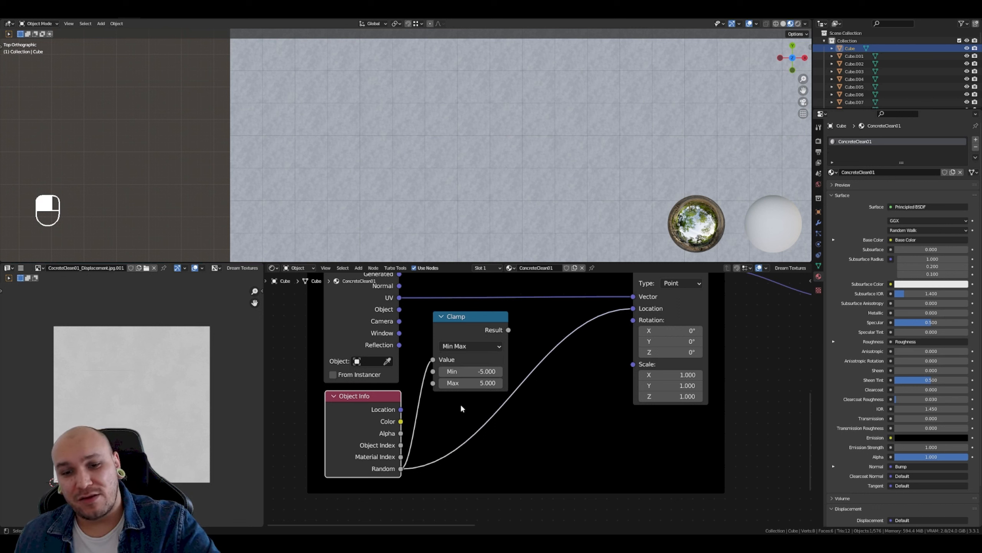
left_click_drag(471, 328, 475, 338)
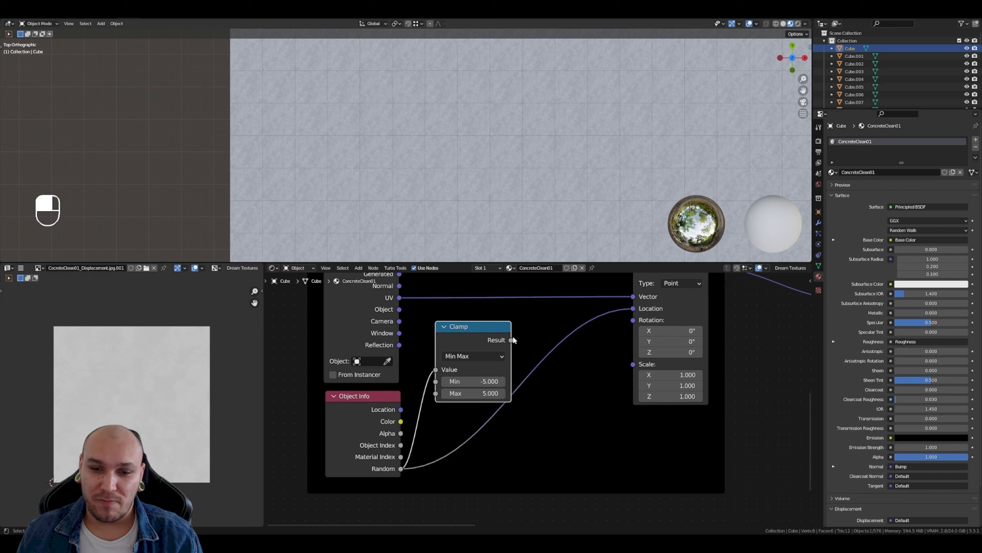
left_click_drag(559, 316, 634, 311)
left_click_drag(478, 338, 468, 324)
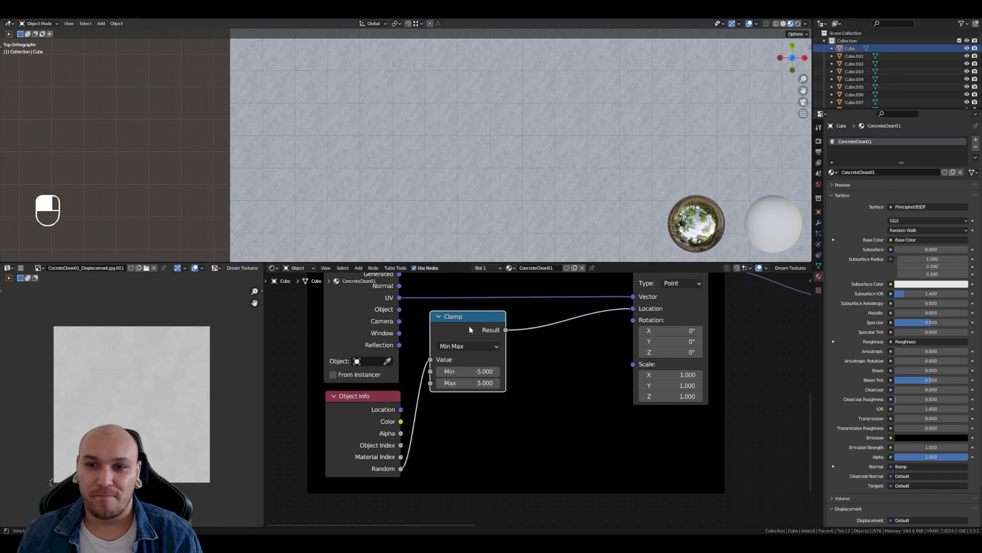
scroll(537, 159, "down", 2)
middle_click_drag(538, 160, 530, 216, "shift")
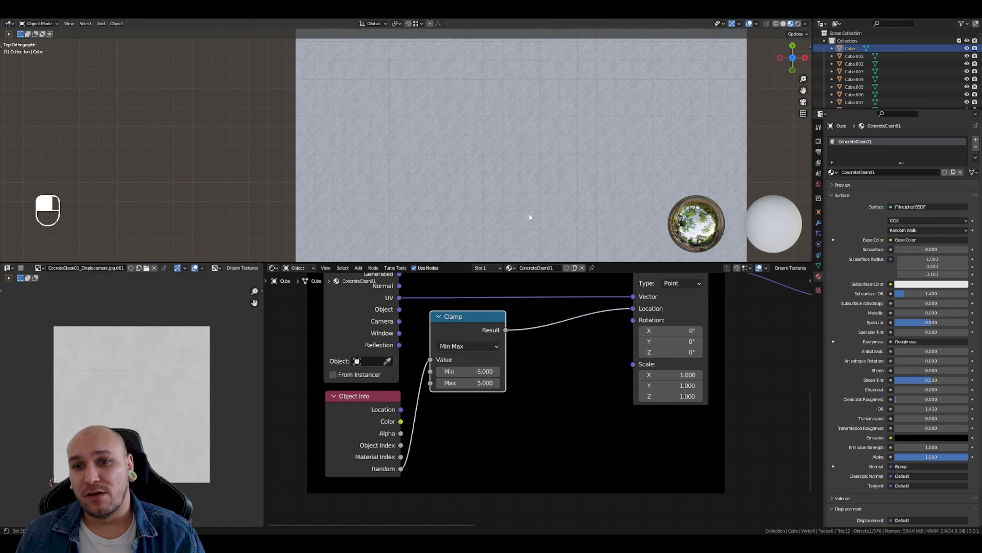
scroll(534, 211, "down", 1)
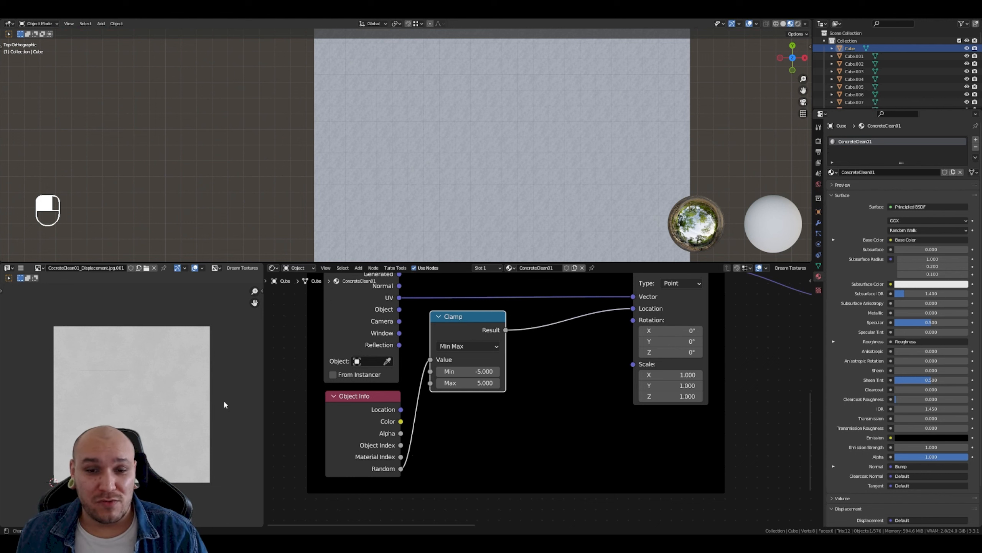
left_click_drag(472, 335, 478, 326)
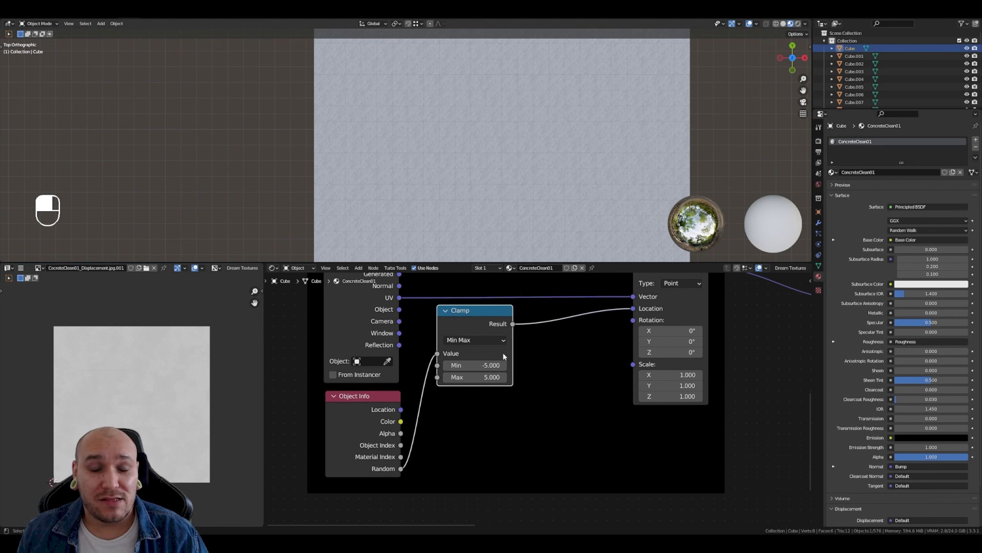
- Connect the Object Info node's Random output to the Mapping node's Scale and inspect the floor tiles up close, in perspective and from above
scroll(528, 420, "down", 1)
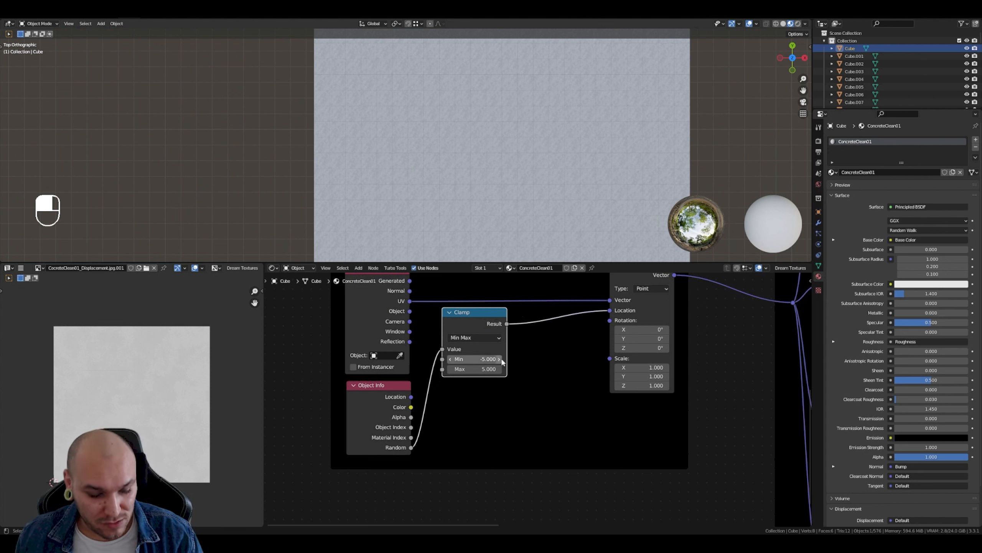
left_click_drag(411, 447, 608, 357)
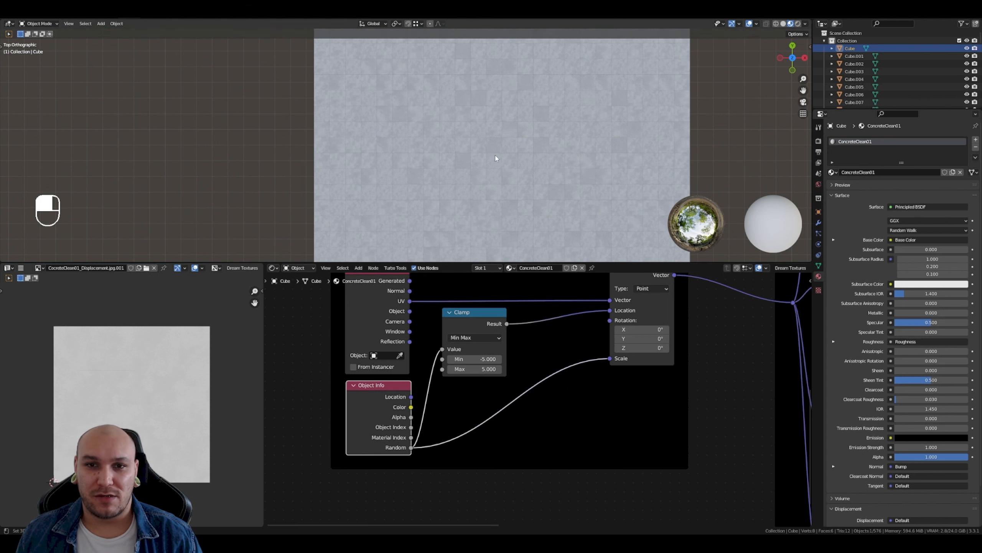
scroll(532, 182, "up", 3)
scroll(523, 189, "up", 2)
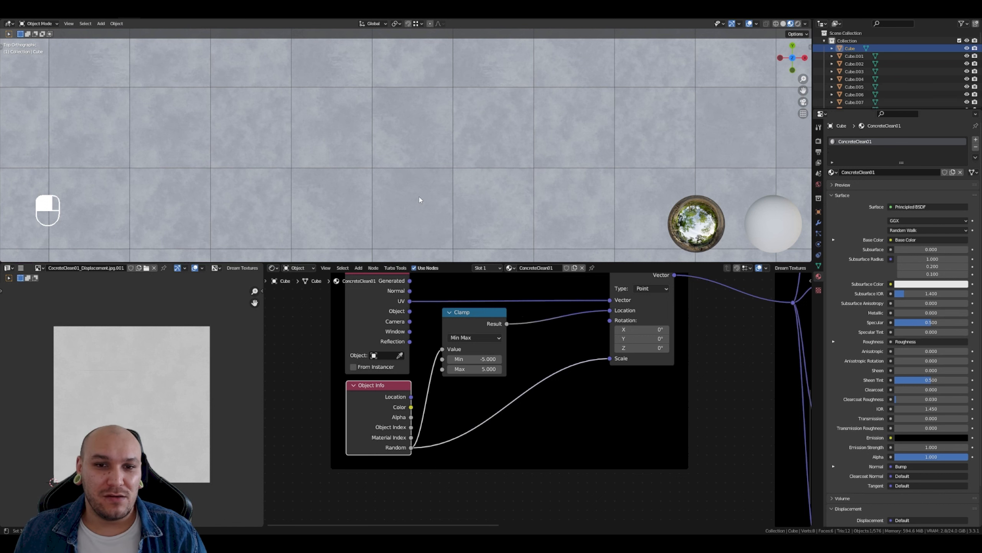
middle_click_drag(421, 199, 504, 174)
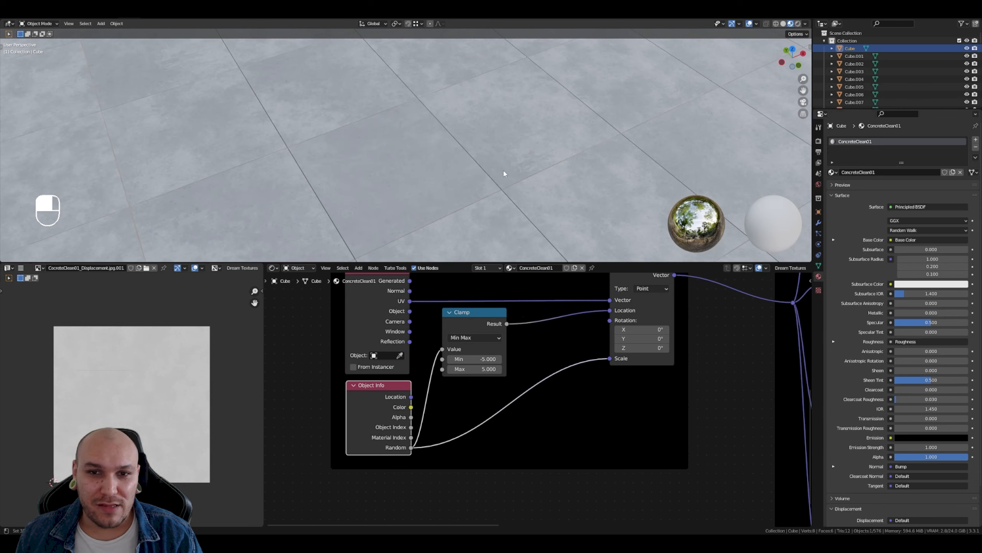
key("KP_7")
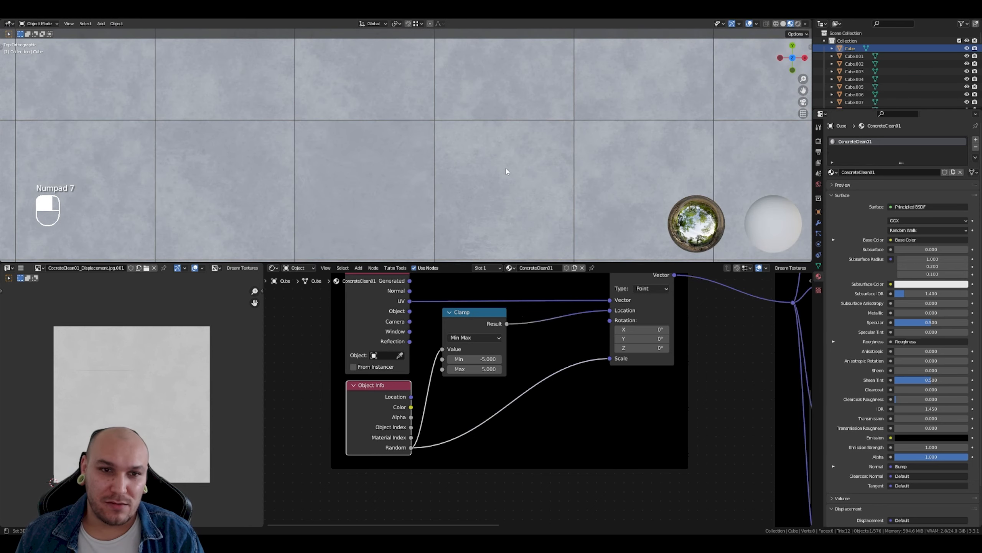
scroll(507, 171, "down", 3)
scroll(412, 173, "up", 1)
scroll(412, 187, "down", 2)
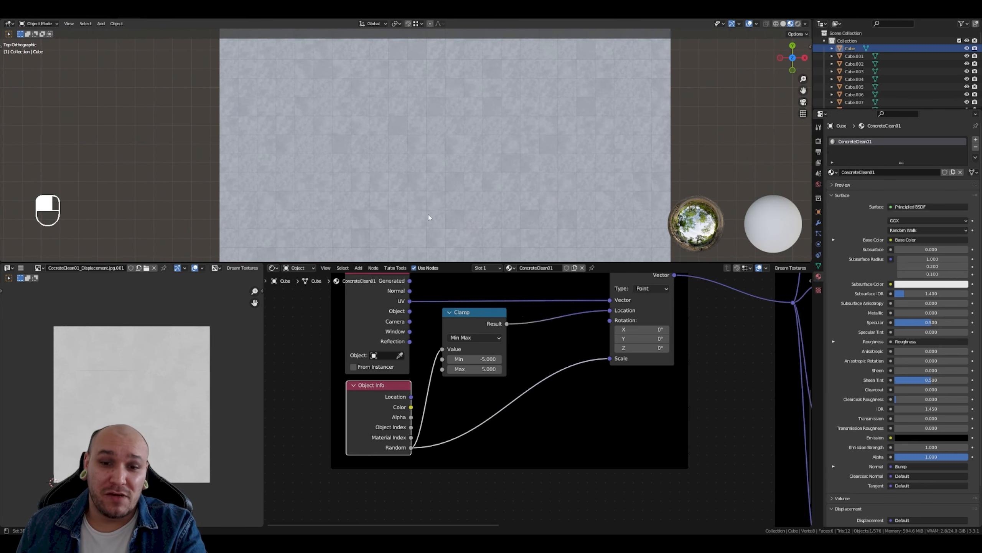
- Duplicate the Clamp node and insert the copy on the link between the Random output and the Mapping node's Scale
left_click(488, 317)
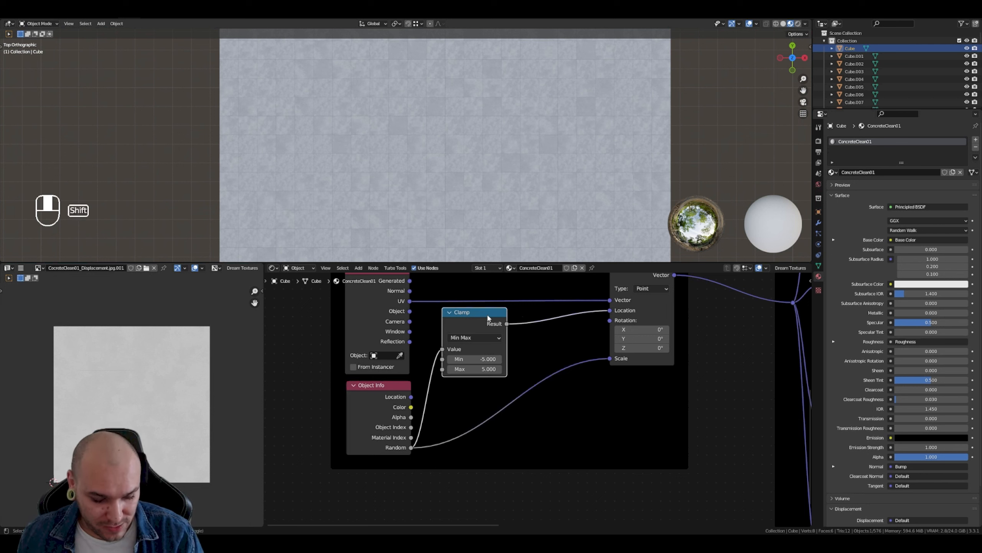
key("shift+d")
left_click(493, 400)
scroll(535, 389, "down", 2)
left_click_drag(501, 399, 499, 461)
scroll(555, 477, "up", 4)
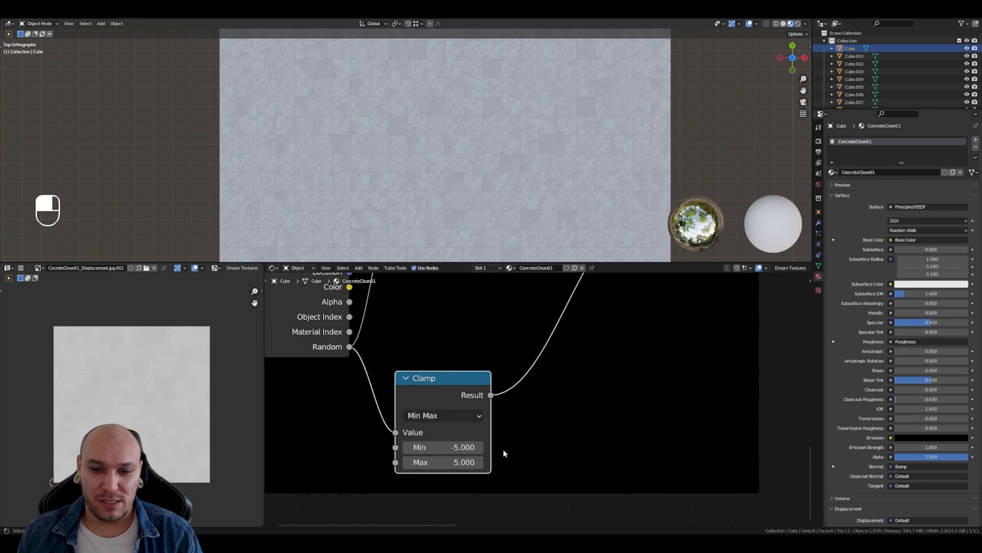
- Set the Min of the Clamp that feeds the Mapping node's Scale to 0.5
left_click(452, 447)
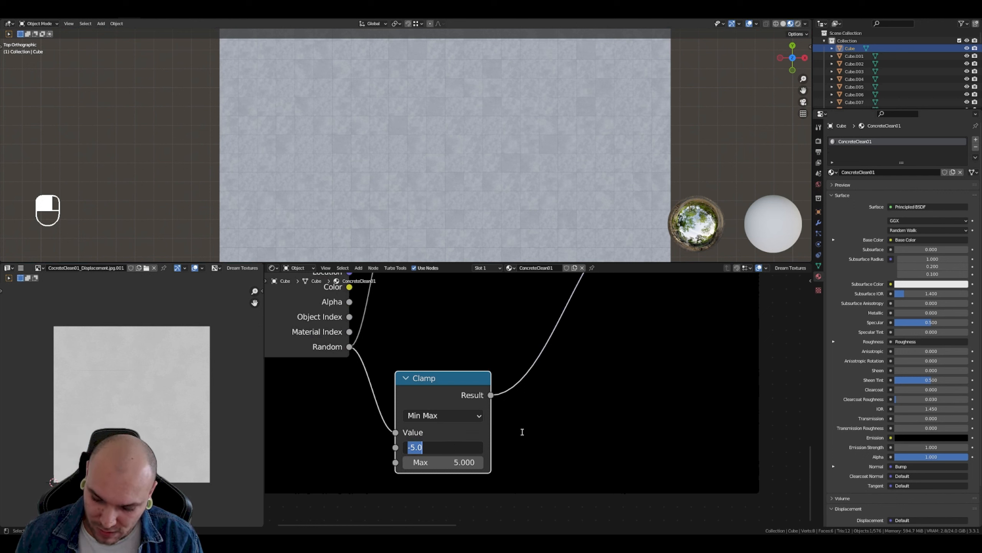
type(".5")
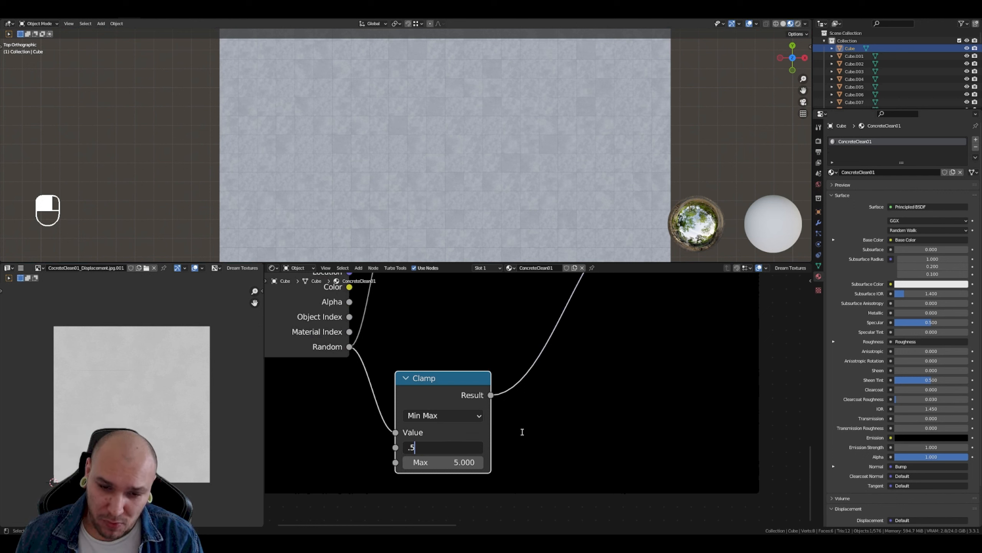
key("Return")
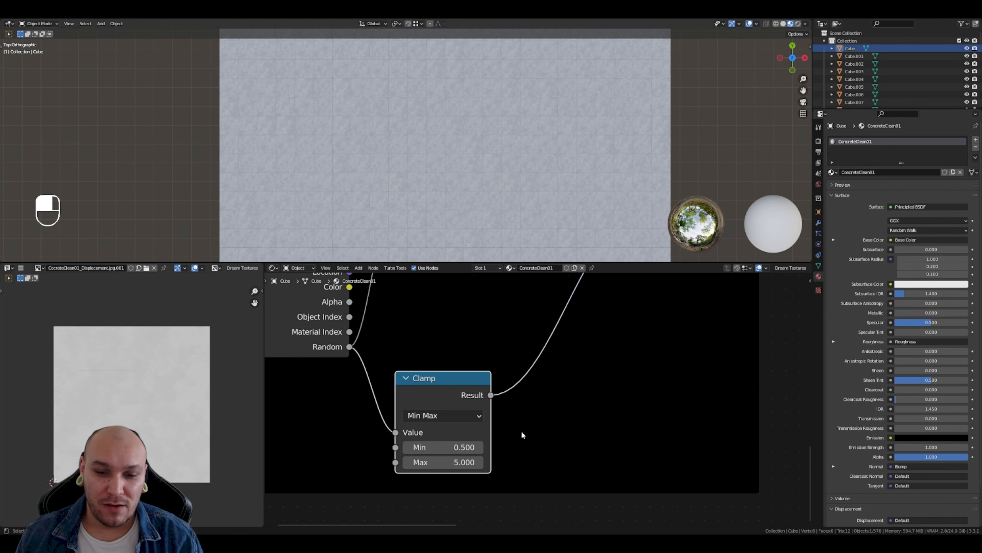
- Examine how the concrete's scale varies between floor tiles, framing a single tile and viewing the whole floor, ending in the top view
scroll(539, 170, "up", 8)
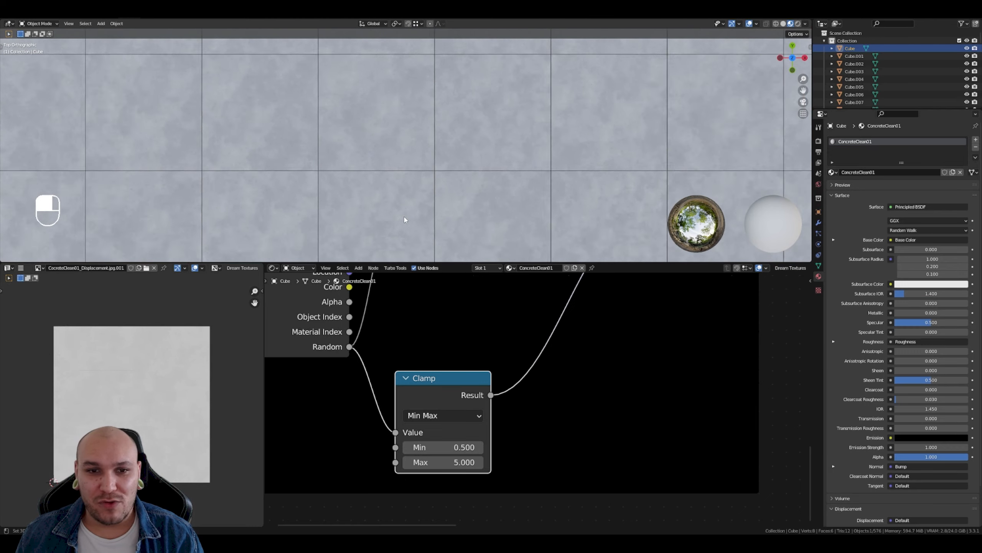
scroll(404, 219, "down", 10)
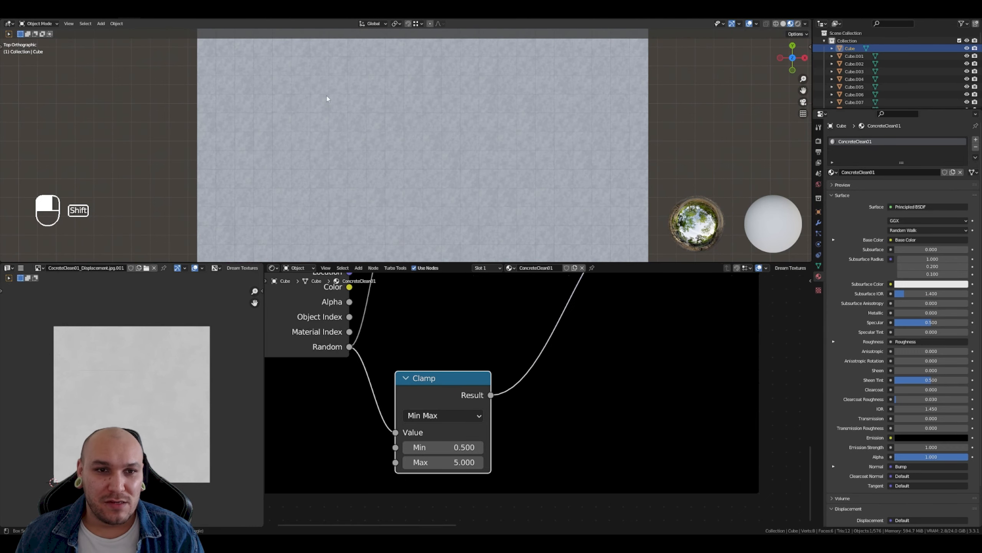
middle_click_drag(327, 98, 368, 222, "shift")
scroll(381, 118, "up", 4)
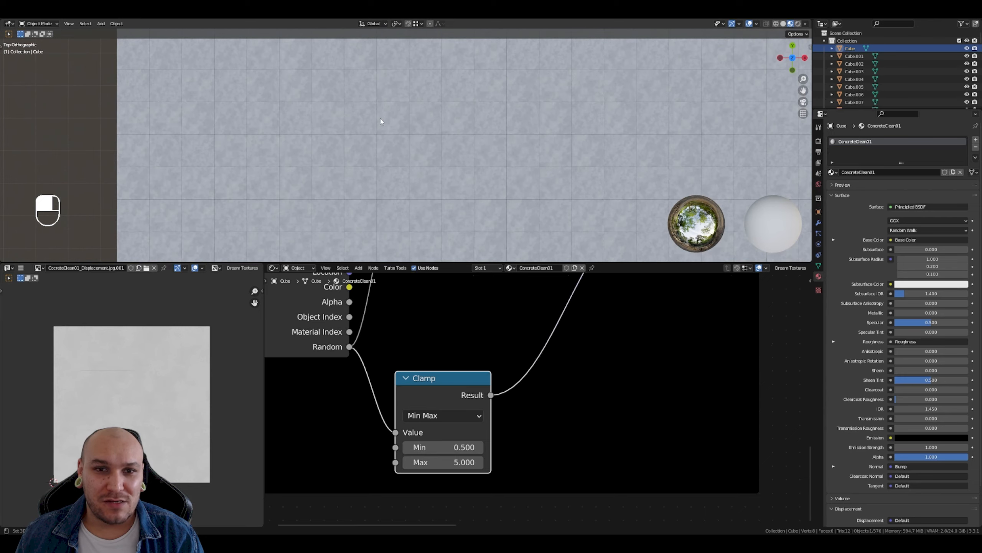
left_click(510, 114)
key("KP_Decimal")
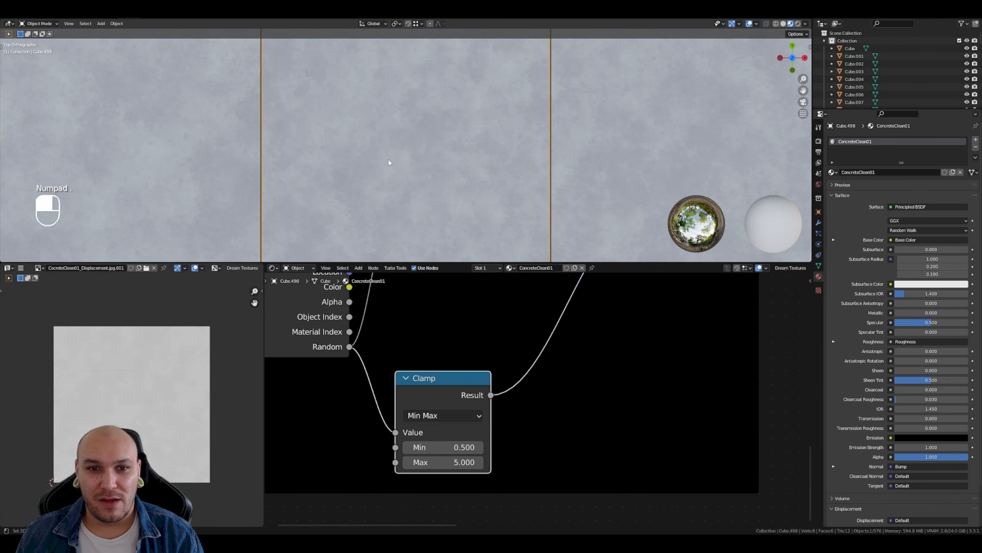
scroll(391, 171, "down", 2)
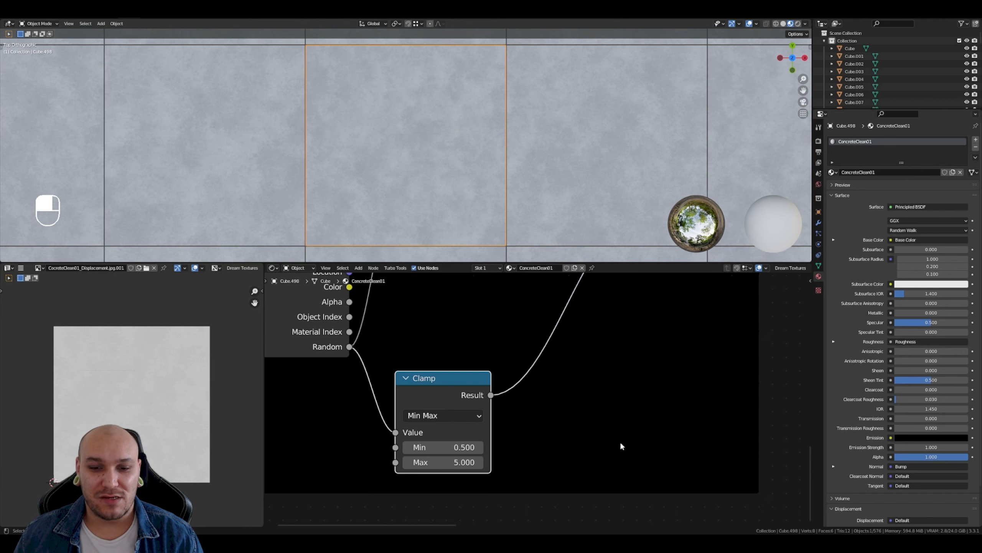
left_click(460, 462)
key("Return")
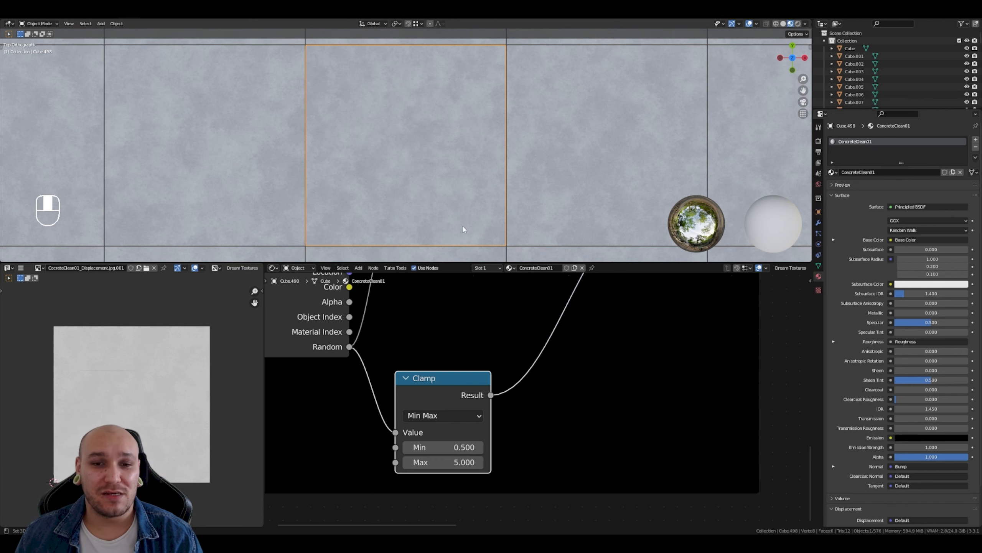
scroll(512, 188, "down", 6)
middle_click_drag(511, 188, 520, 234)
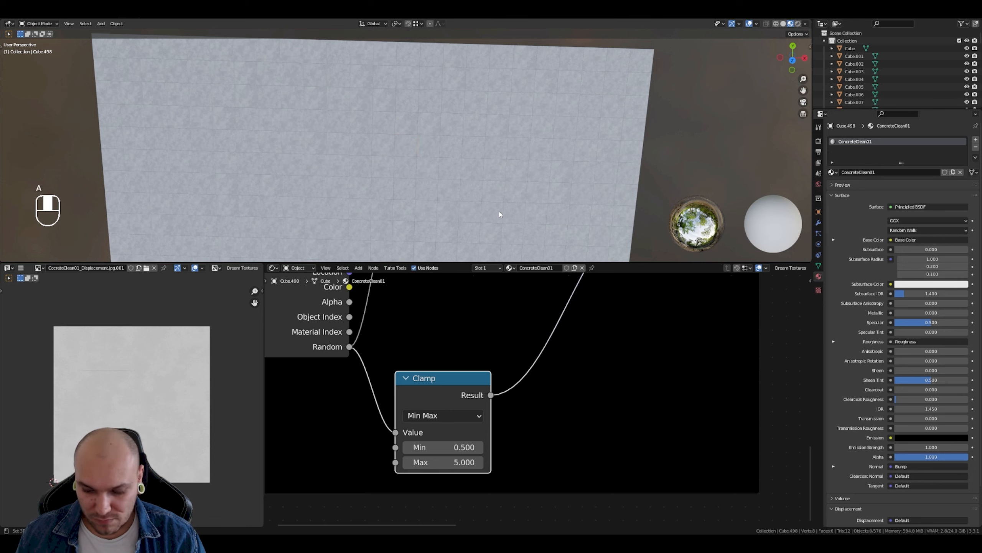
key("KP_7")
key("a")
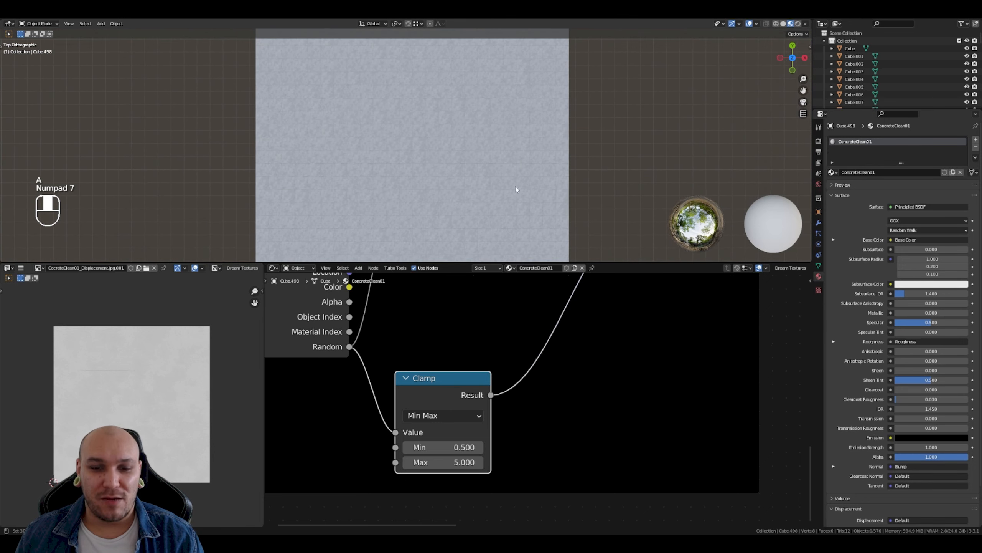
- Set the Max of the Clamp feeding Scale to 1.5 and inspect the floor tiles from above and in perspective
left_click(449, 463)
type("1")
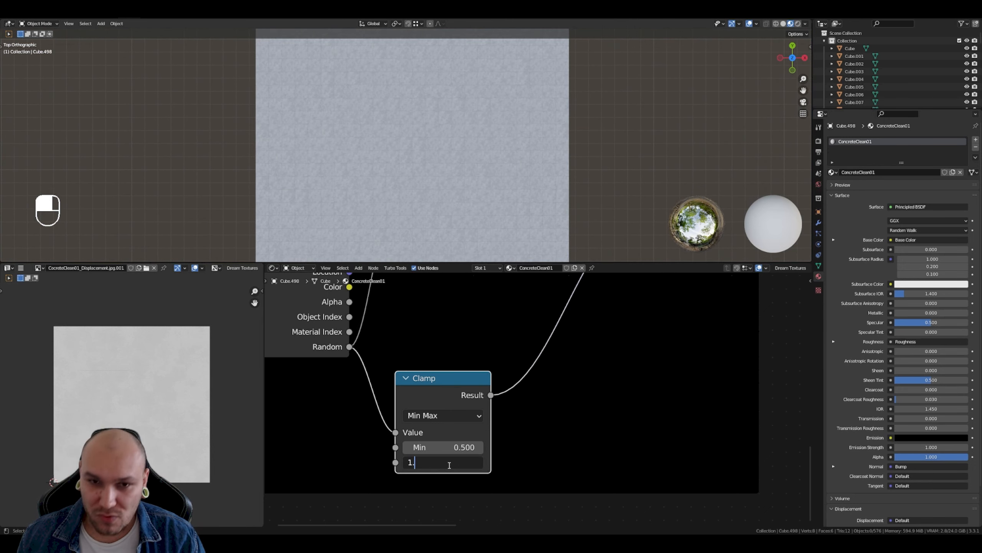
type(".5")
key("Return")
scroll(431, 176, "up", 4)
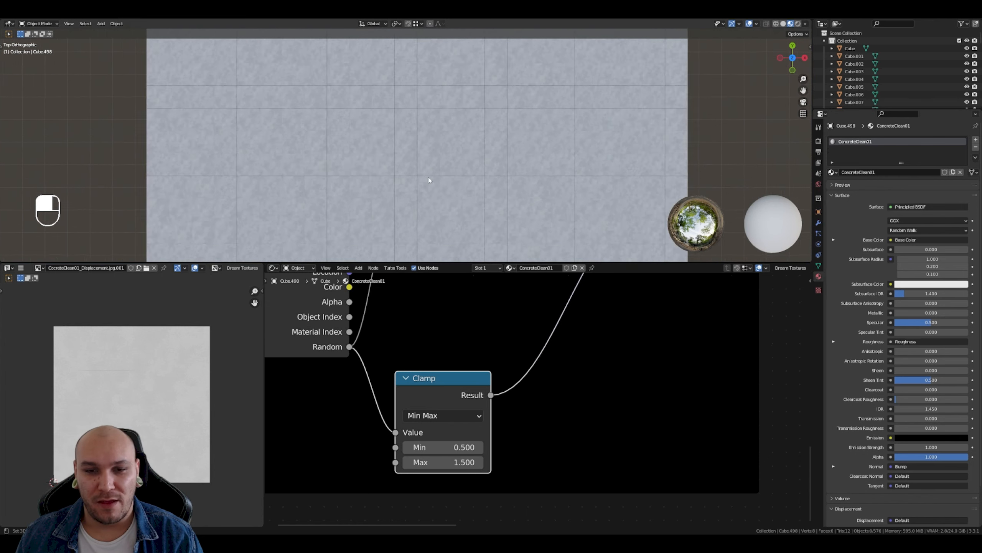
scroll(467, 116, "down", 3)
scroll(468, 140, "up", 5)
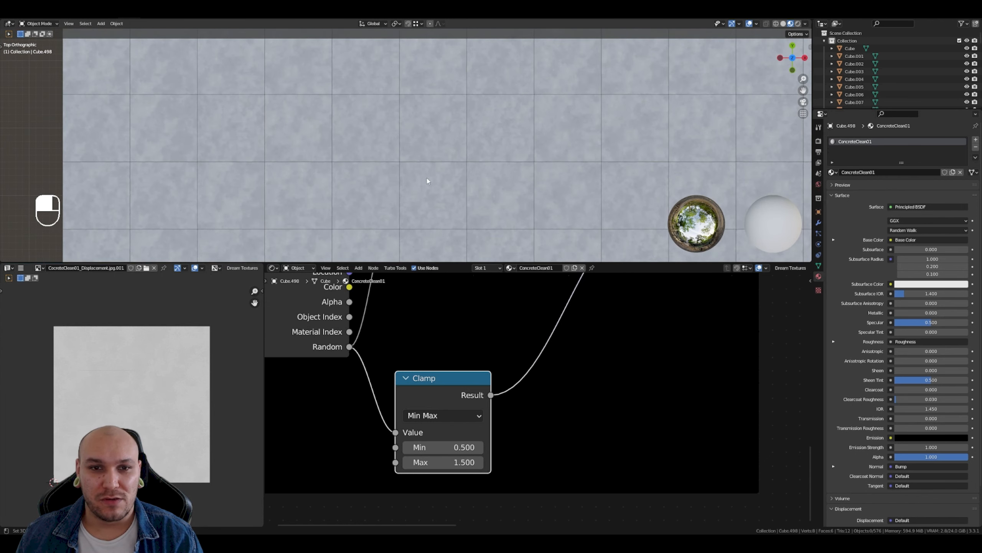
middle_click_drag(361, 222, 471, 183, "shift")
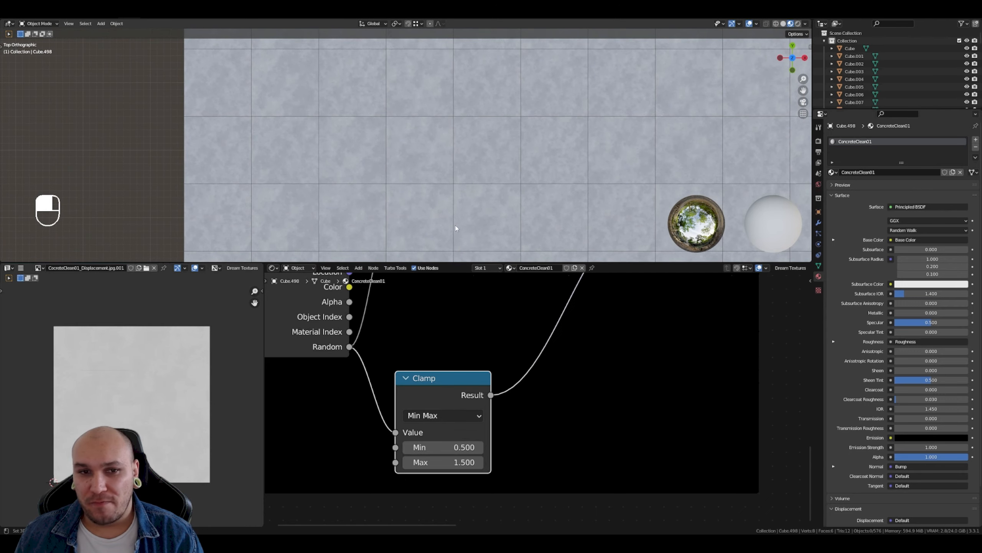
middle_click_drag(456, 228, 464, 180)
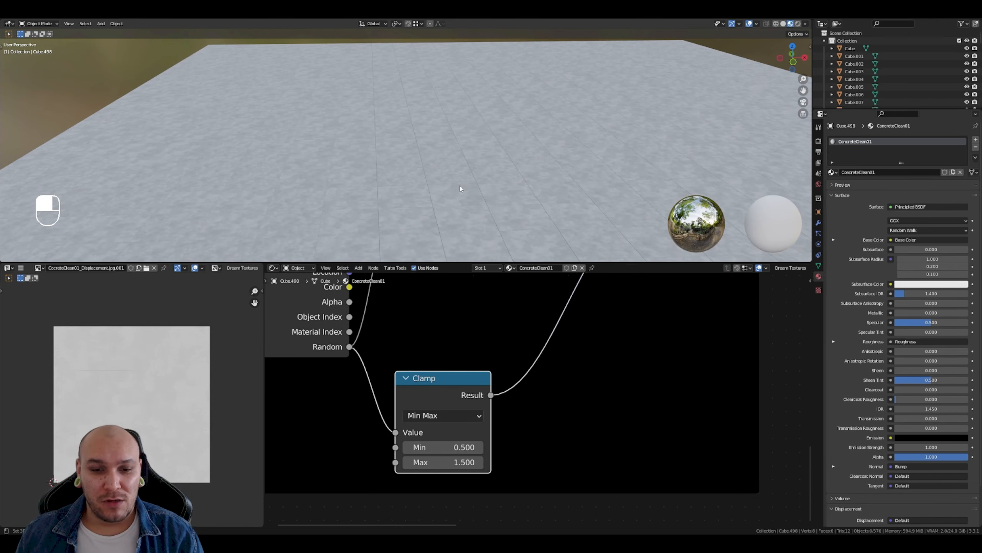
- Tidy the Mapping frame by repositioning both Clamp nodes and moving the Mapping node farther away from them
scroll(455, 371, "down", 3)
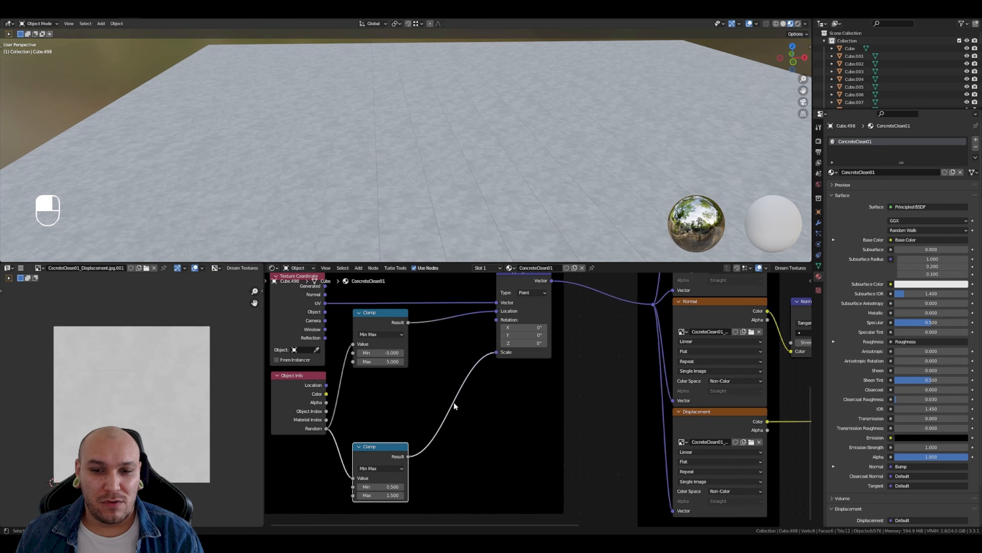
mouse_move(379, 447)
left_mouse_down()
mouse_move(409, 441)
mouse_move(382, 453)
left_mouse_up()
left_click_drag(380, 312, 393, 315)
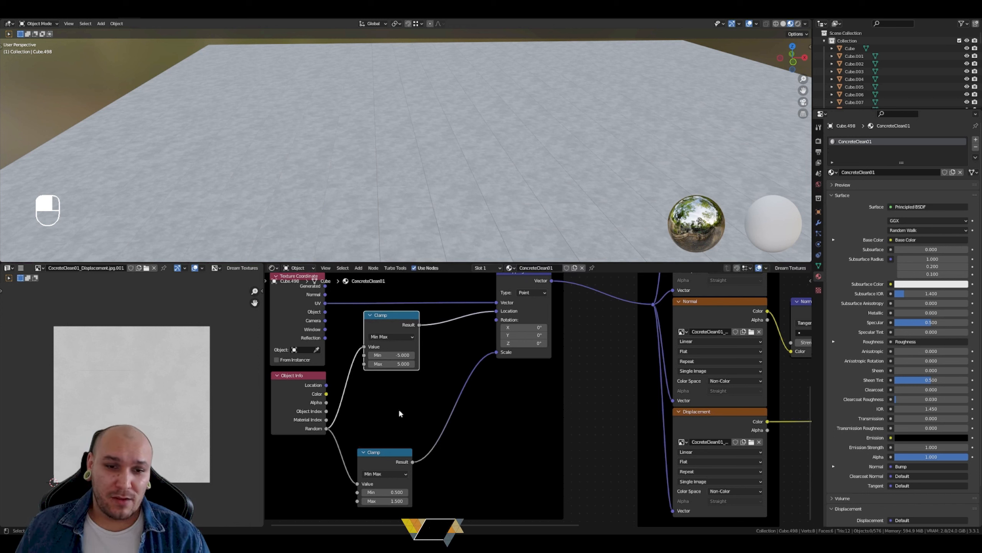
scroll(425, 430, "down", 1)
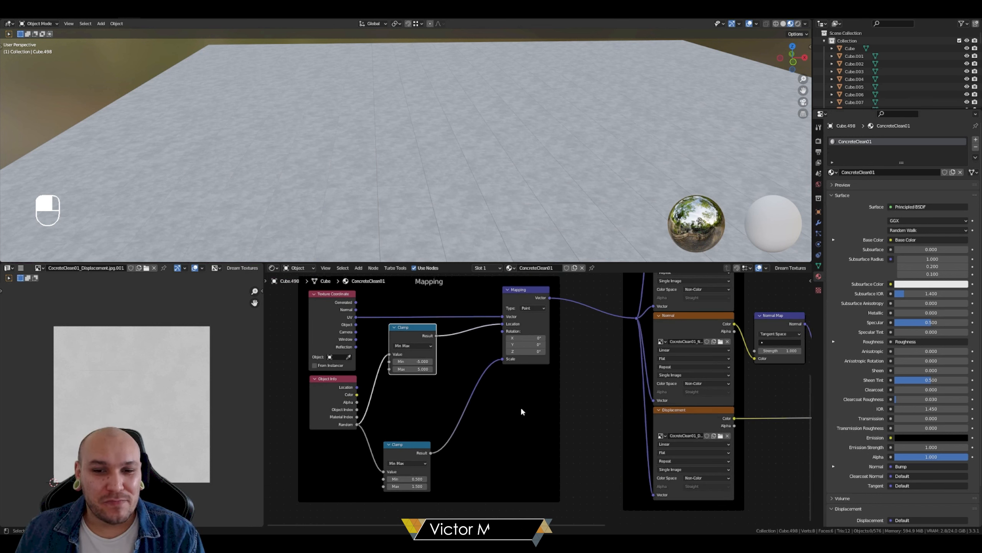
scroll(521, 410, "down", 2)
middle_click_drag(521, 424, 573, 421)
left_click_drag(458, 455, 369, 326)
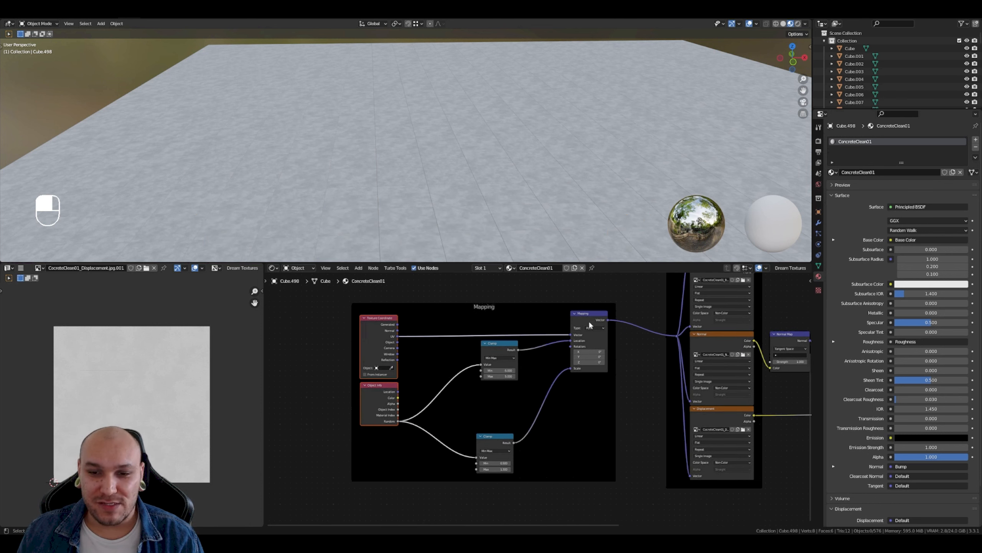
left_click_drag(589, 324, 623, 322)
left_click_drag(493, 346, 487, 343)
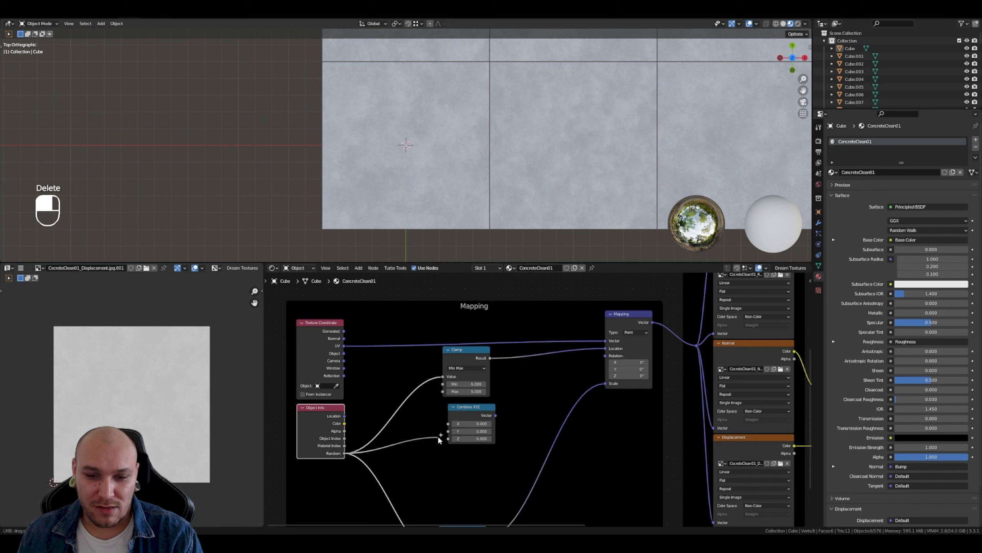
- Connect Object Info's Random to the Combine XYZ node's Z and the Combine XYZ Vector to the Mapping node's Rotation
left_click_drag(437, 434, 446, 439)
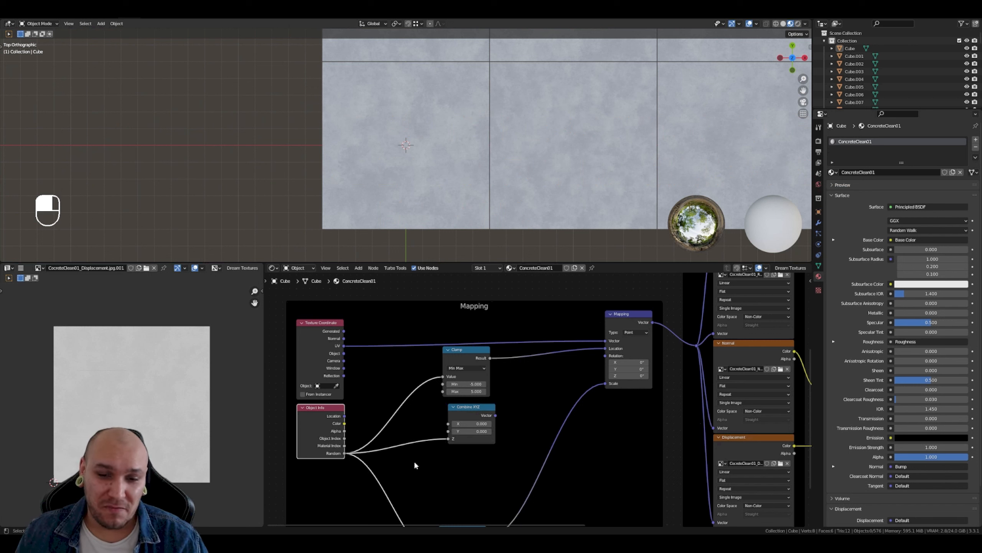
left_click_drag(477, 412, 606, 356)
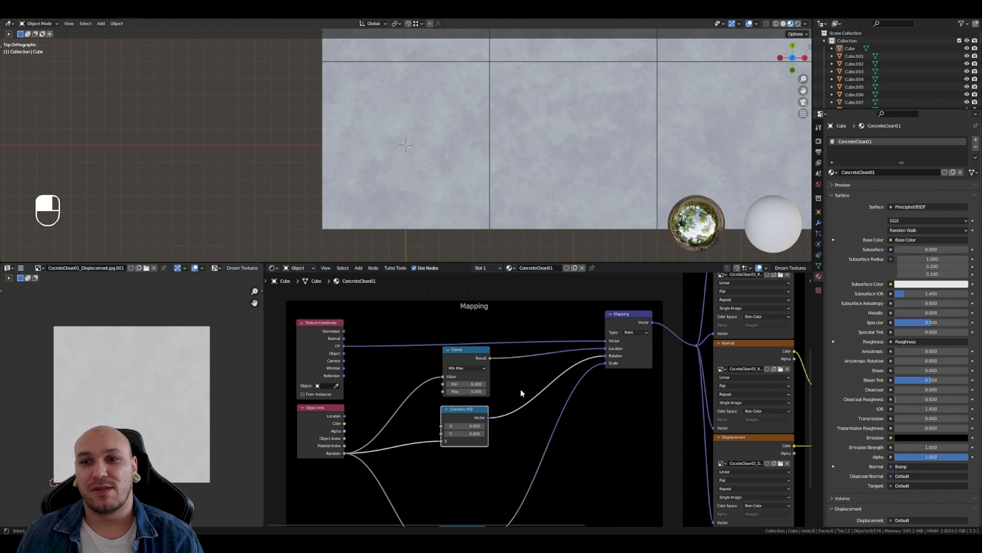
scroll(527, 200, "down", 8)
middle_click_drag(667, 128, 556, 231, "shift")
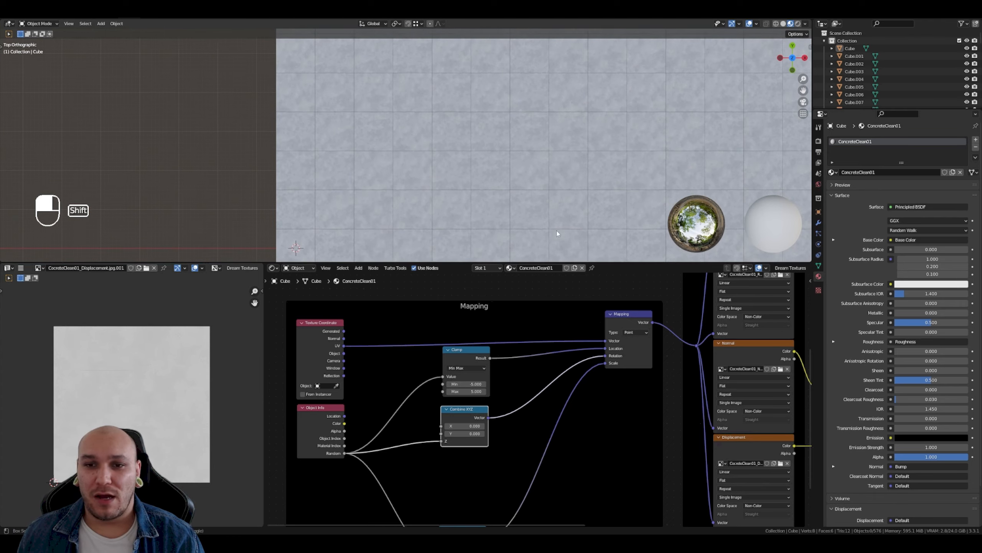
scroll(487, 469, "down", 2)
- Move the Clamp that feeds Scale up beneath the Combine XYZ node and inspect the floor tiles from above
left_click_drag(481, 466, 484, 413)
middle_click_drag(621, 136, 572, 182, "shift")
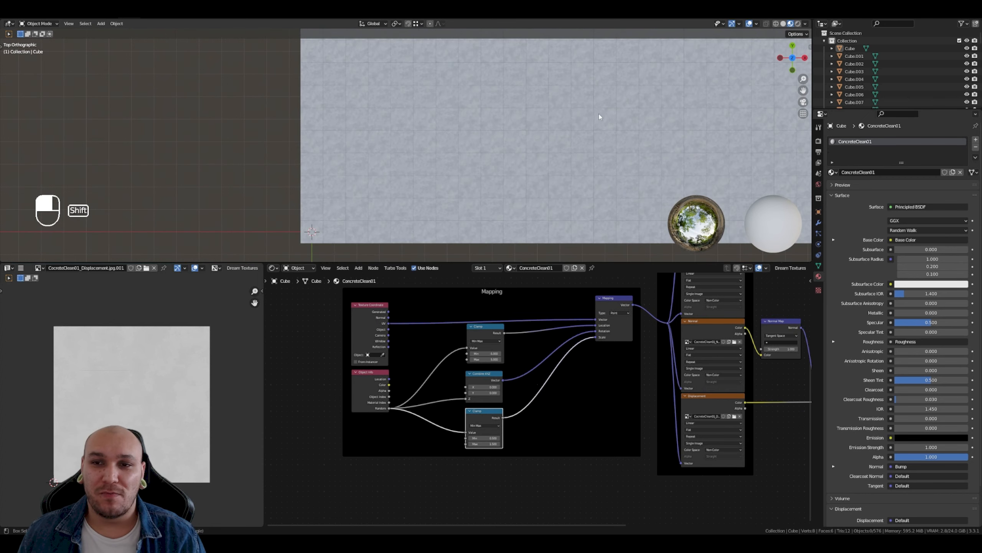
scroll(513, 219, "down", 3)
scroll(464, 221, "up", 1)
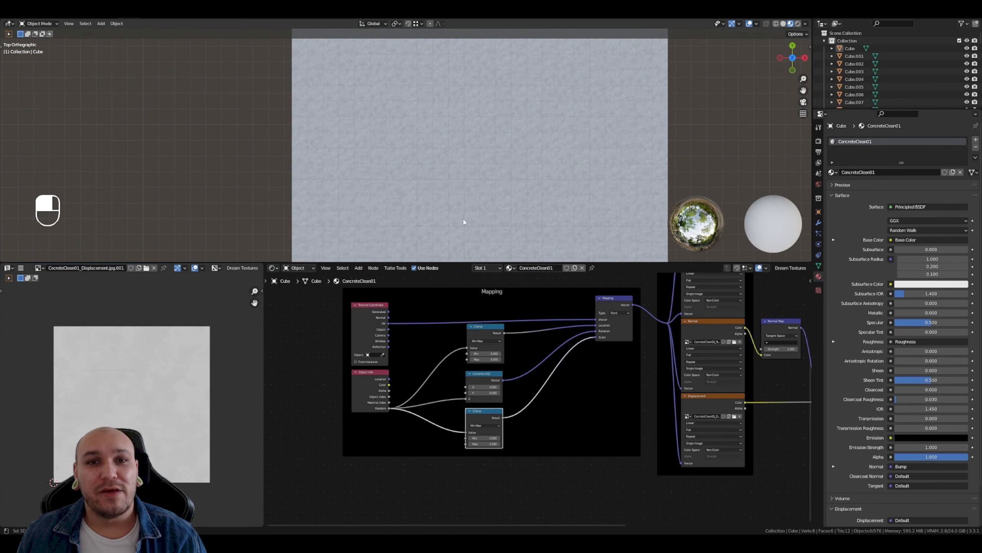
scroll(464, 222, "up", 2)
middle_click_drag(341, 164, 384, 167, "shift")
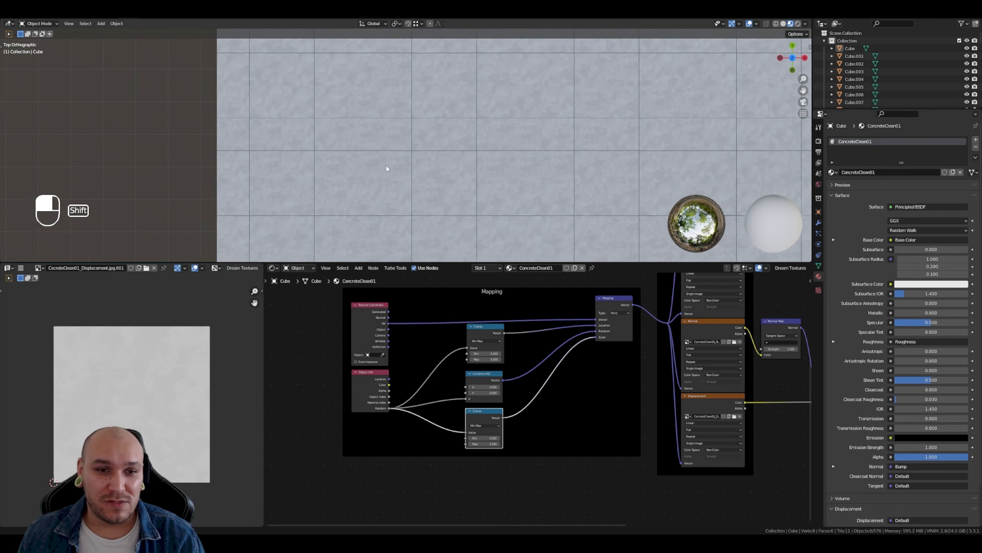
- Try scaling one floor tile's mesh in Edit Mode and rotating it about the X axis
left_click(359, 174)
key("Tab")
key("a")
key("a")
key("s")
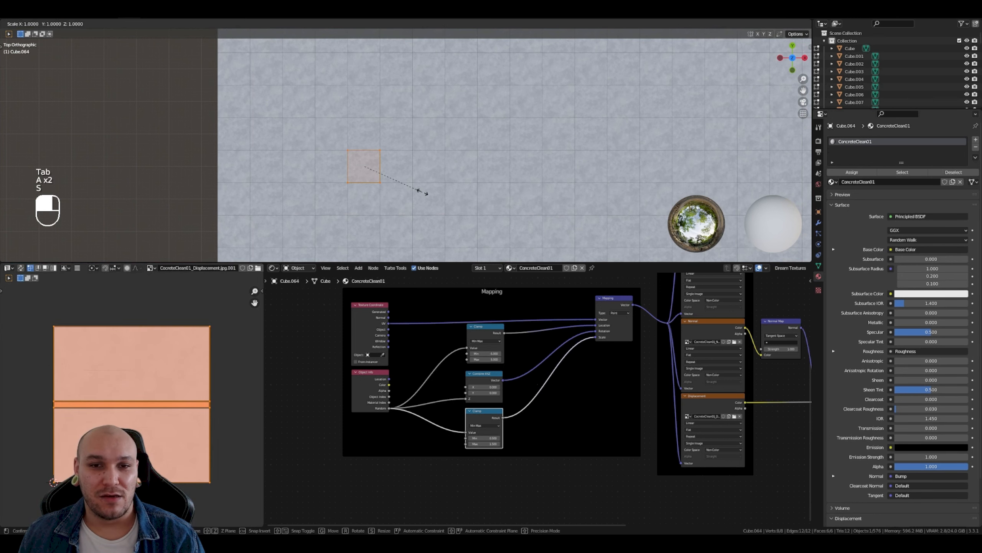
left_click(441, 177)
key("r")
key("x")
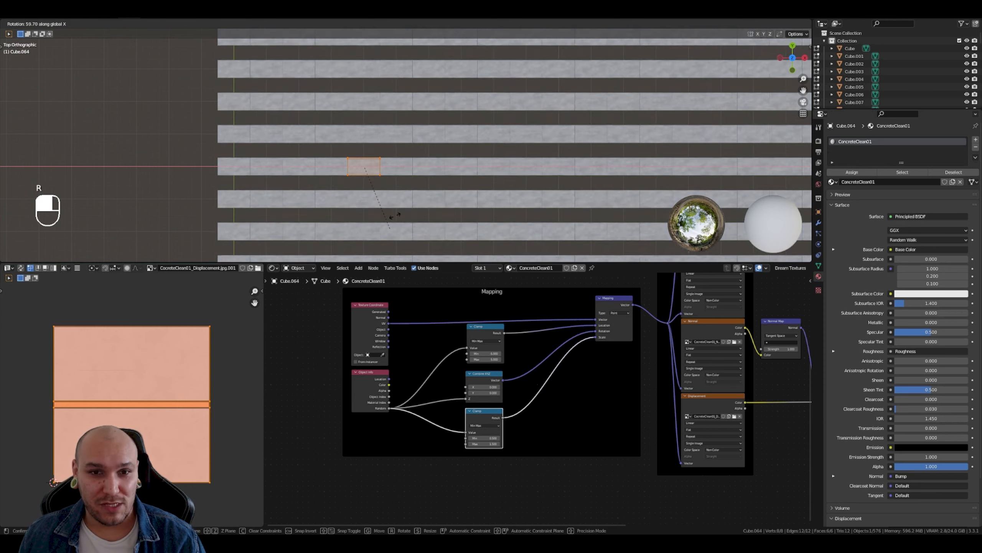
left_click(432, 200)
key("Tab")
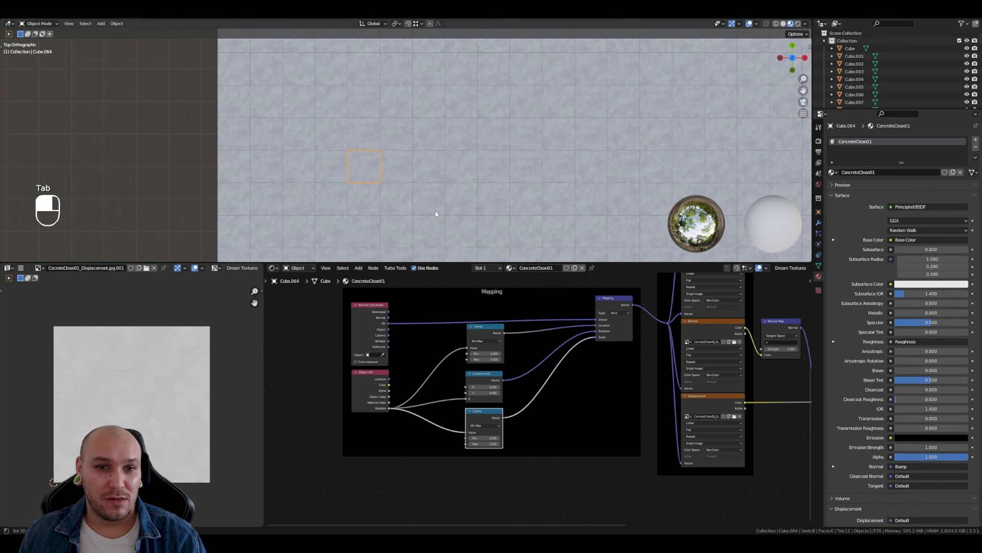
- Examine the tile's mesh data properties and, with everything deselected, the whole floor in perspective and from above
left_click(818, 266)
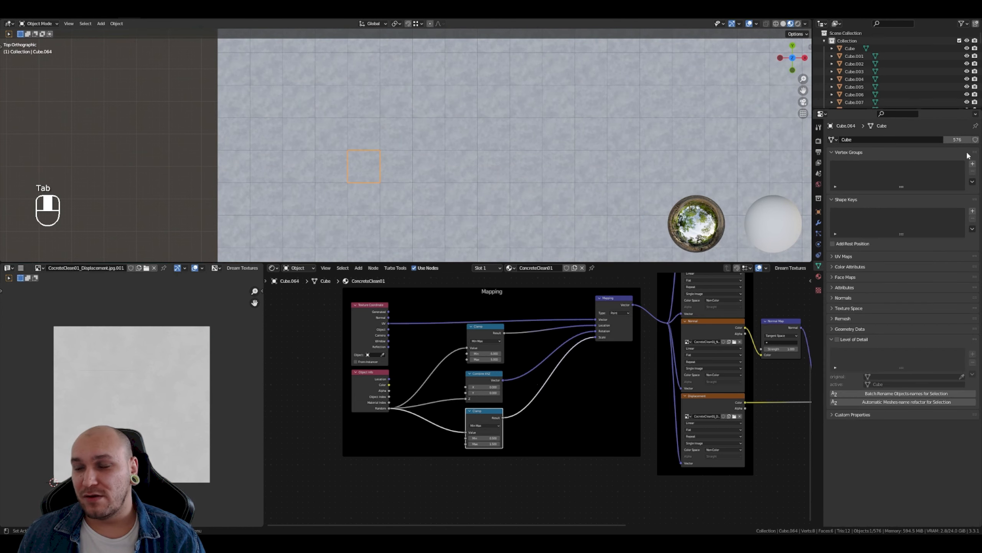
scroll(568, 142, "down", 3)
key("alt+a")
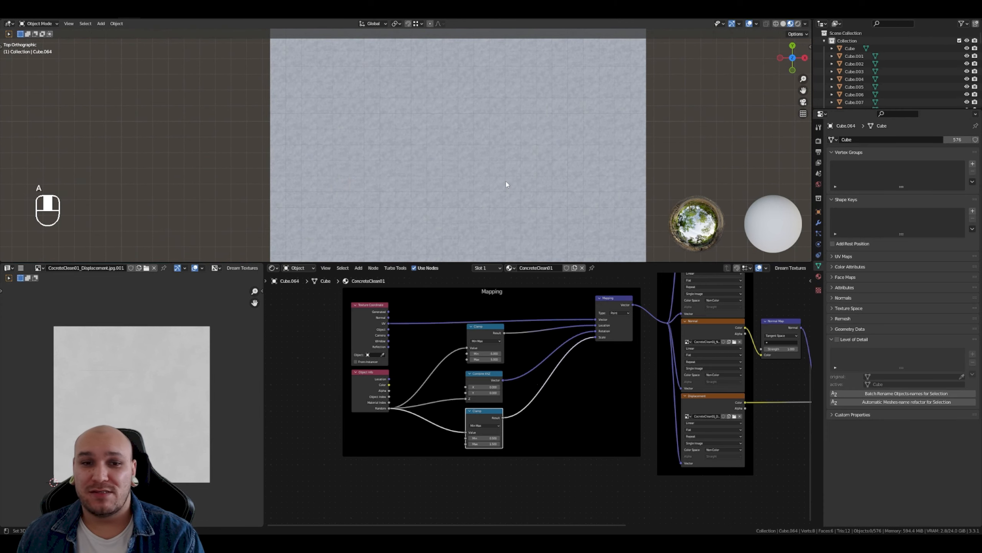
middle_click_drag(507, 182, 406, 133)
key("KP_7")
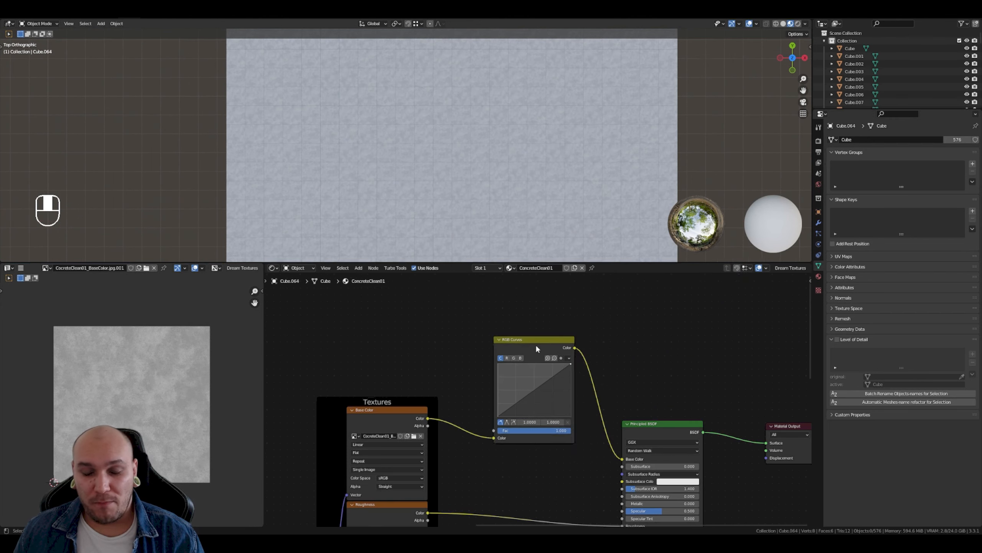
- Try lowering the RGB Curves node's upper end point to an output of 0 and raising it to about 0.51
left_click_drag(536, 344, 527, 336)
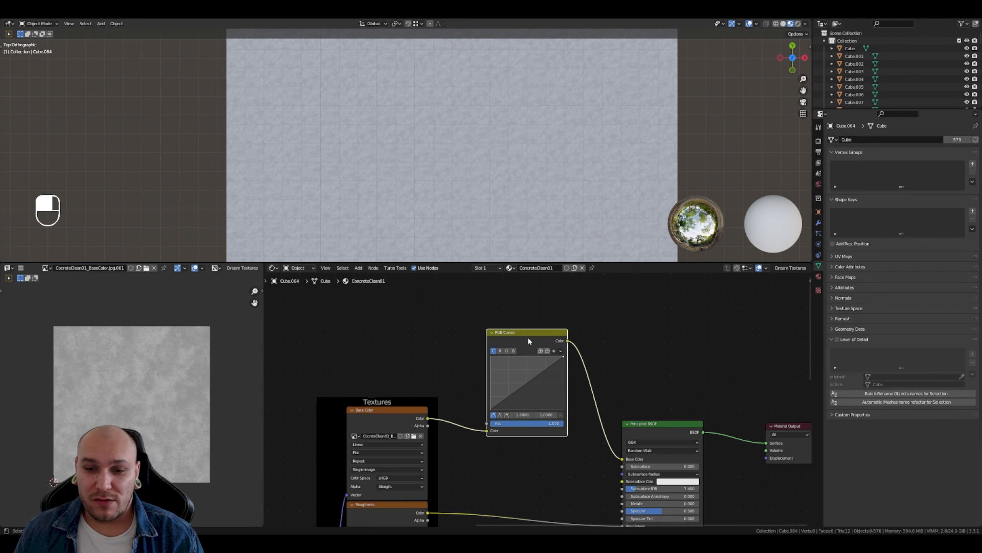
scroll(547, 428, "up", 3)
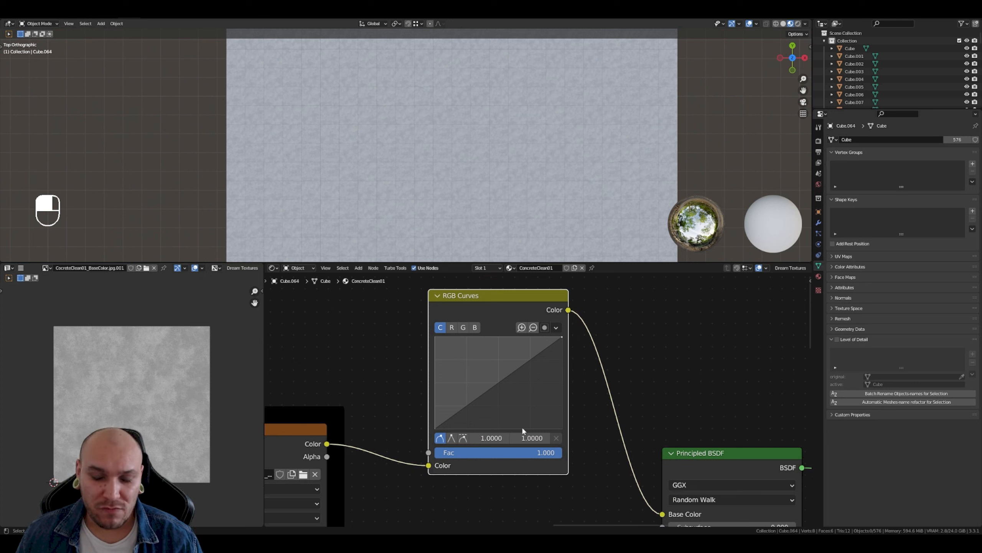
mouse_move(562, 337)
left_mouse_down()
mouse_move(563, 432)
mouse_move(563, 339)
left_mouse_up()
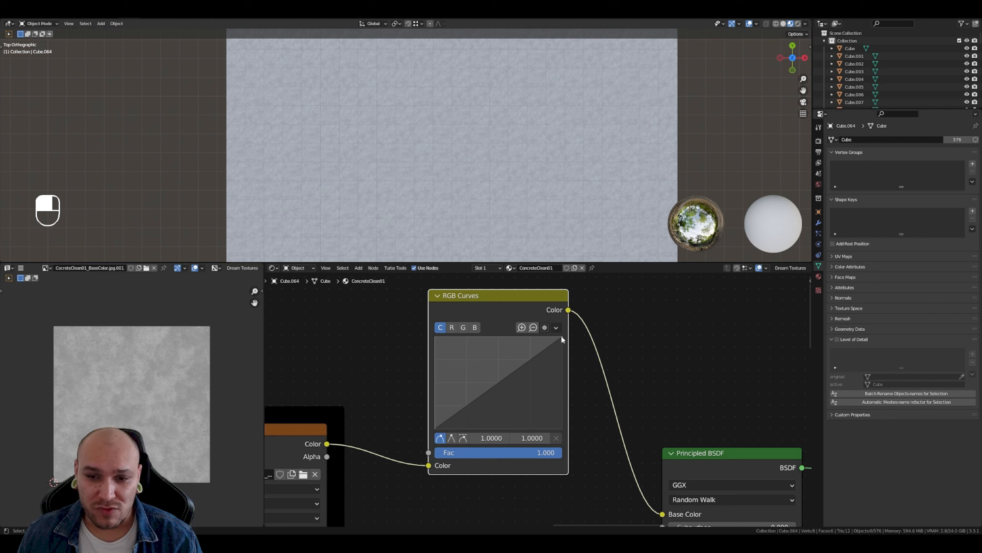
left_click_drag(562, 338, 562, 432)
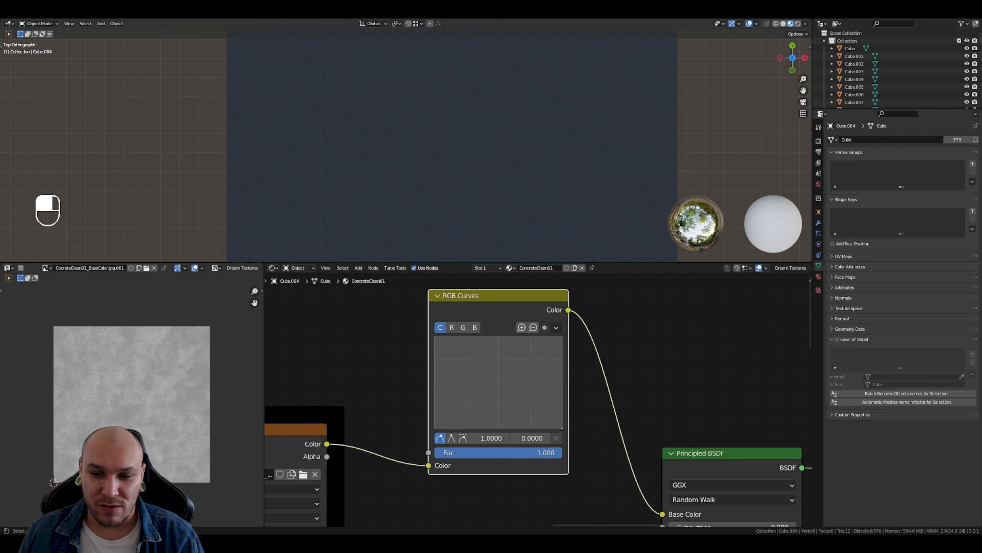
left_click_drag(561, 426, 562, 382)
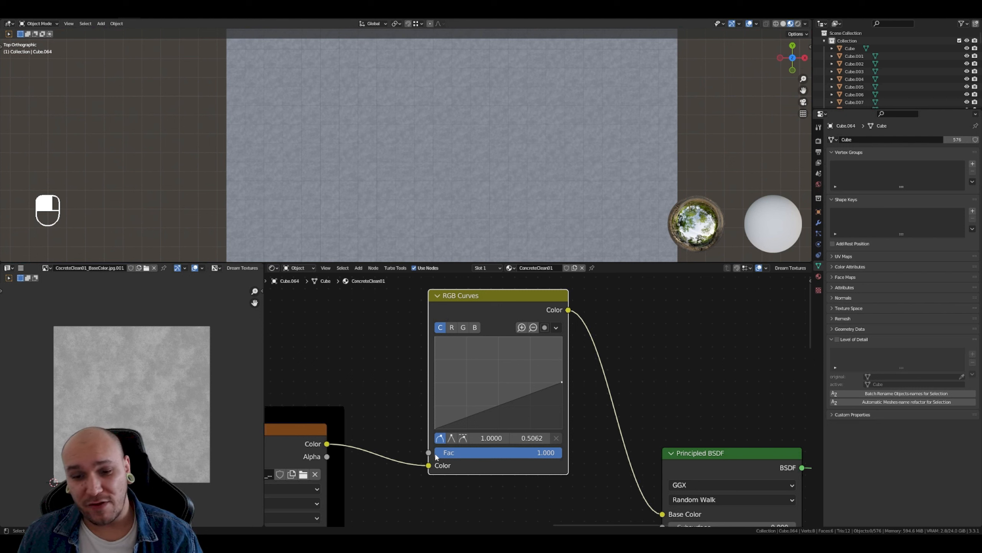
- Try the RGB Curves' Fac at 0 and again at 1, and return the curve's upper end point to an output of 1
left_click_drag(549, 452, 435, 452)
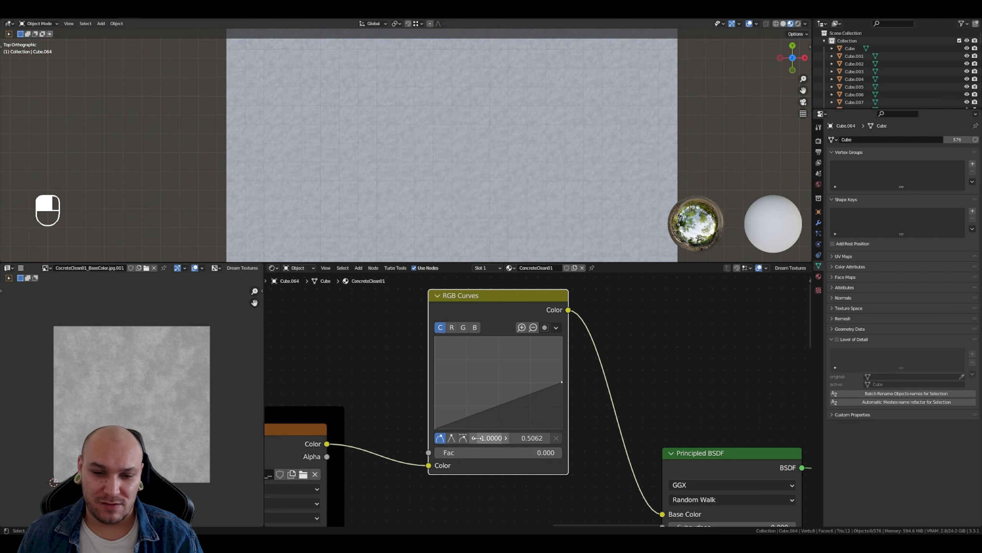
scroll(392, 453, "down", 1)
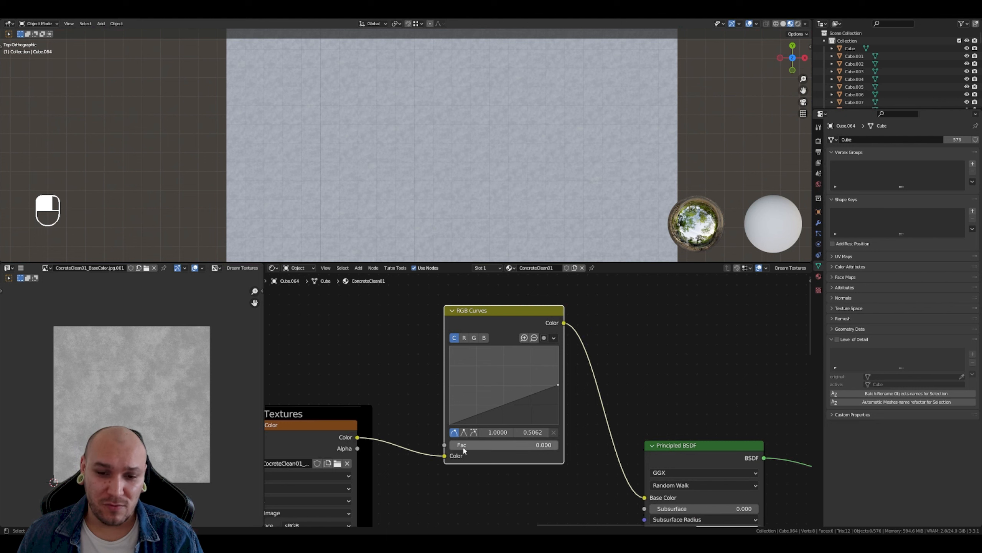
left_click_drag(462, 445, 559, 446)
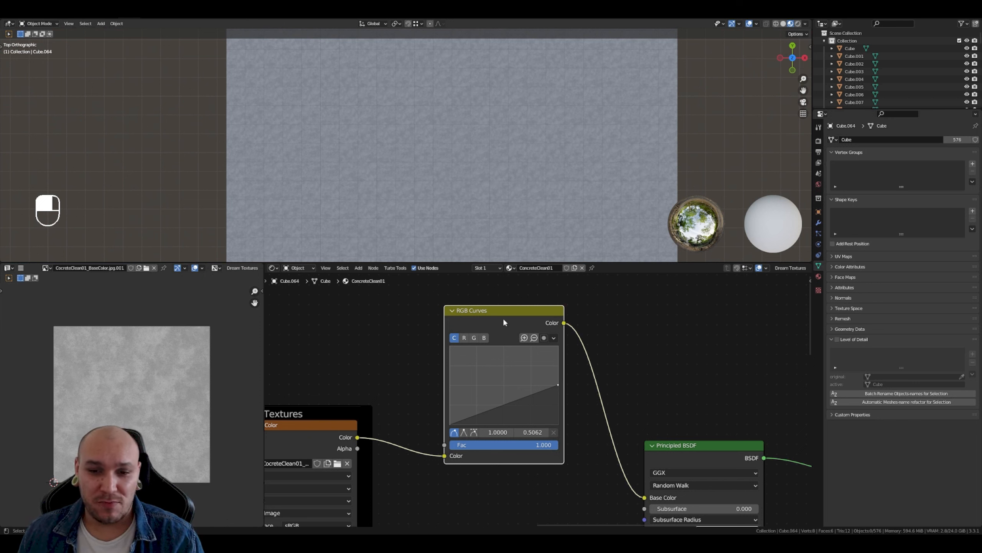
left_click_drag(503, 317, 509, 302)
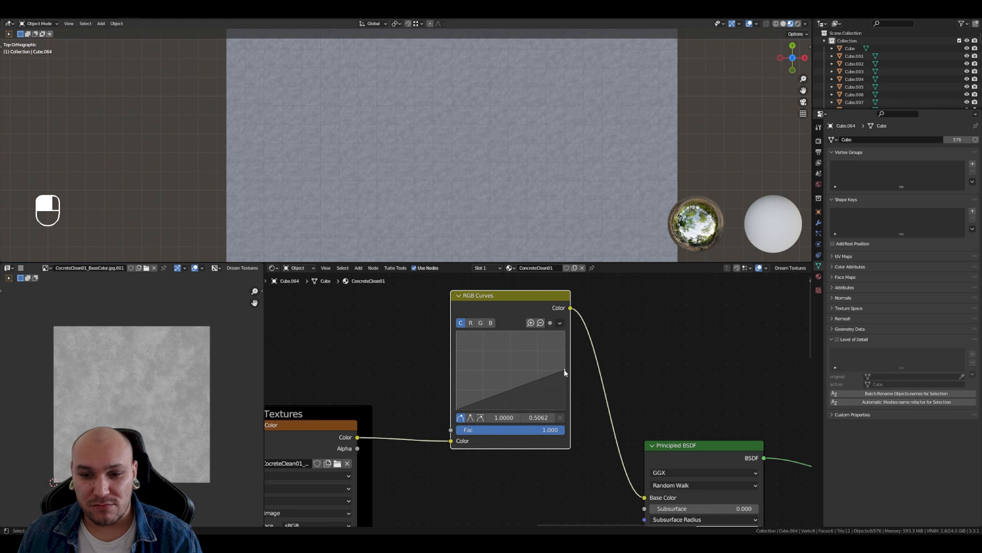
left_click_drag(563, 372, 565, 332)
- Drive the RGB Curves' Fac with the Random output of a new Object Info node and lower the curve's upper end point to 0.5
middle_click_drag(359, 386, 432, 344)
key("shift+a")
mouse_move(433, 347)
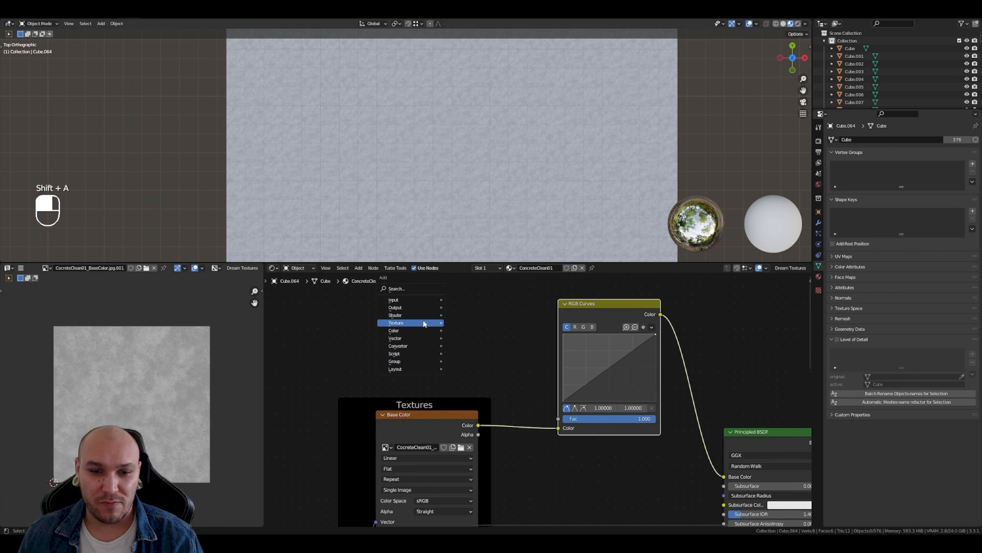
mouse_move(426, 300)
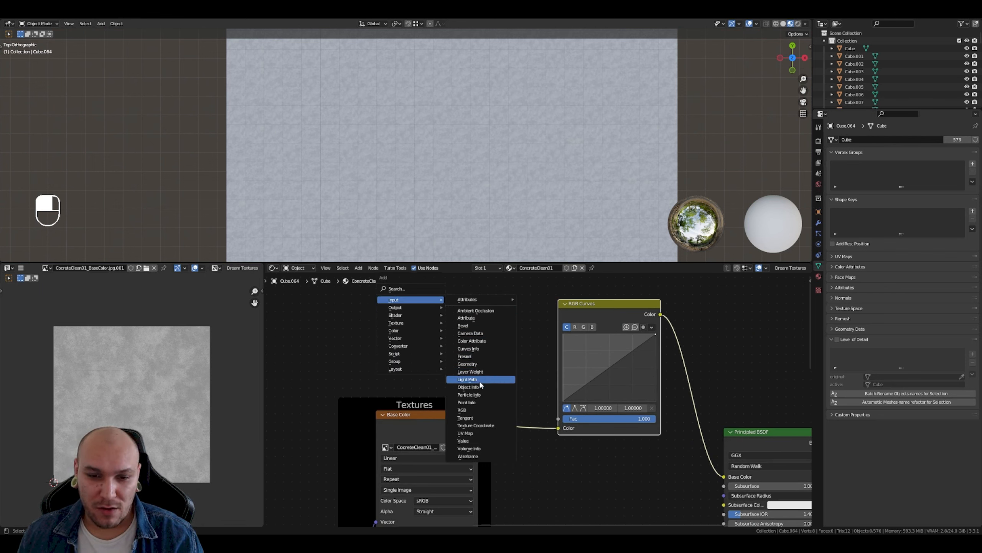
left_click(468, 386)
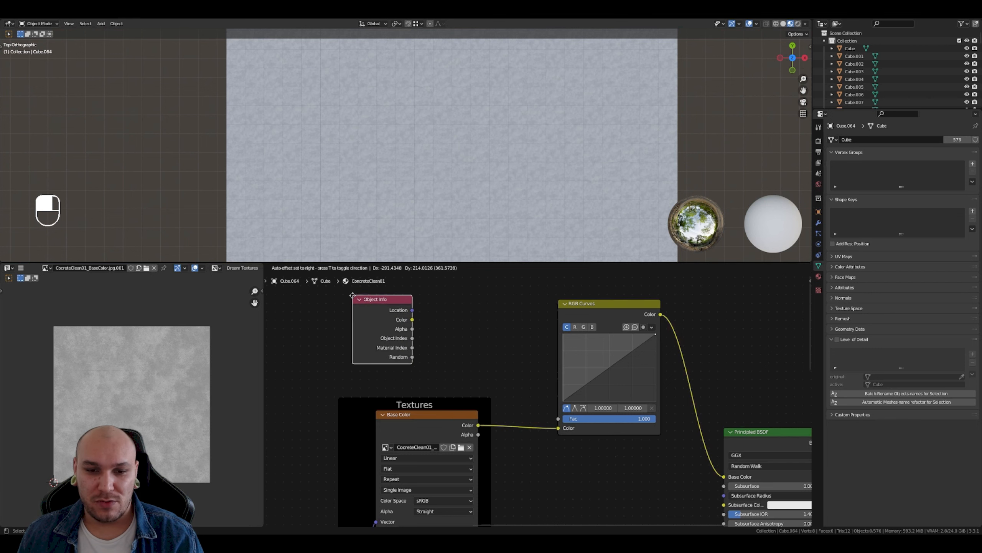
left_click(357, 297)
left_click_drag(409, 353, 558, 419)
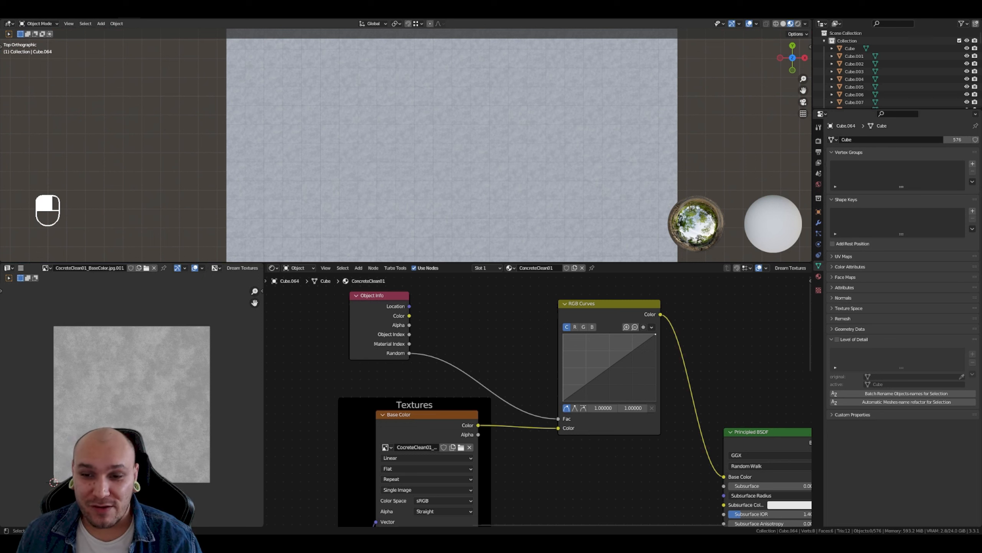
left_click_drag(656, 334, 656, 366)
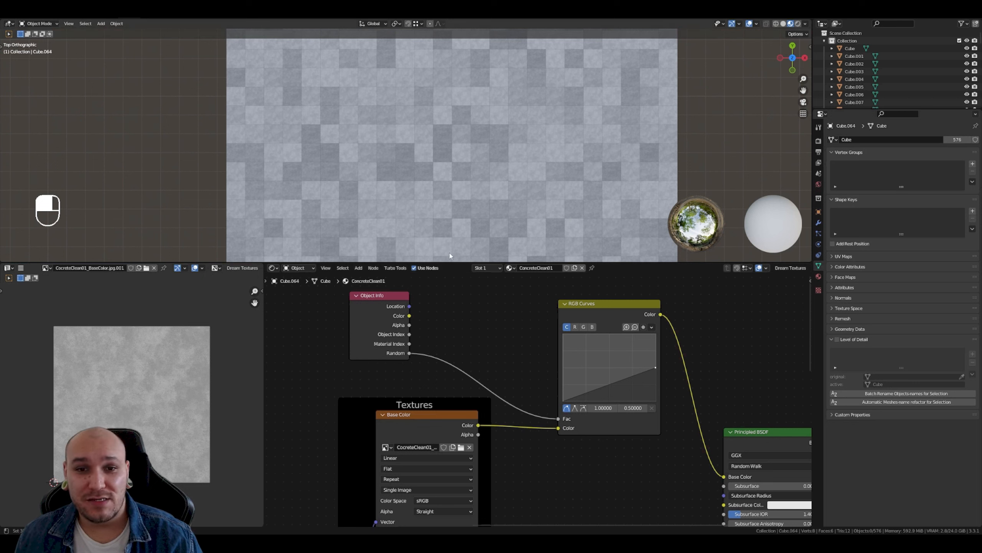
- Insert a Clamp node into the link between Object Info's Random and the RGB Curves' Fac
key("shift+a")
mouse_move(470, 350)
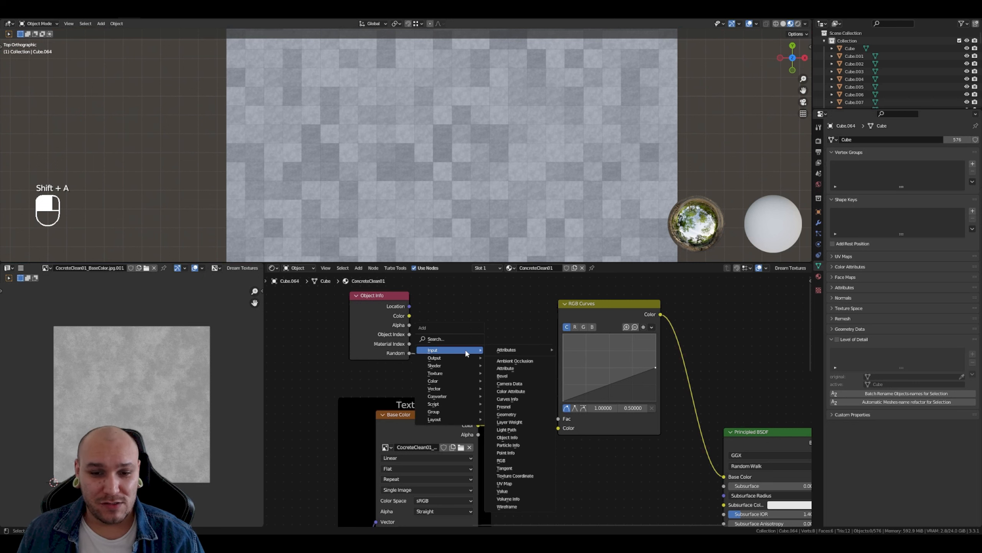
mouse_move(459, 397)
left_click(504, 403)
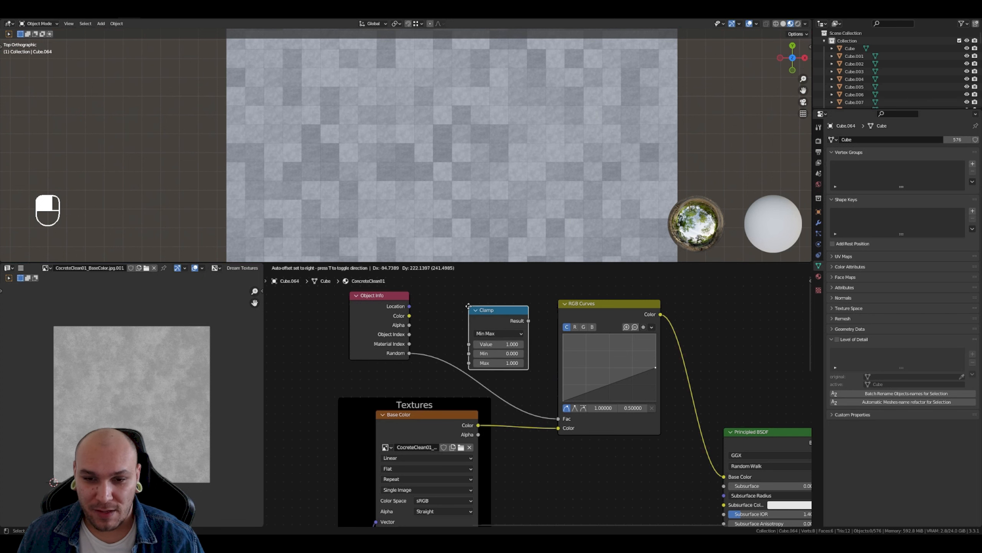
left_click(457, 318)
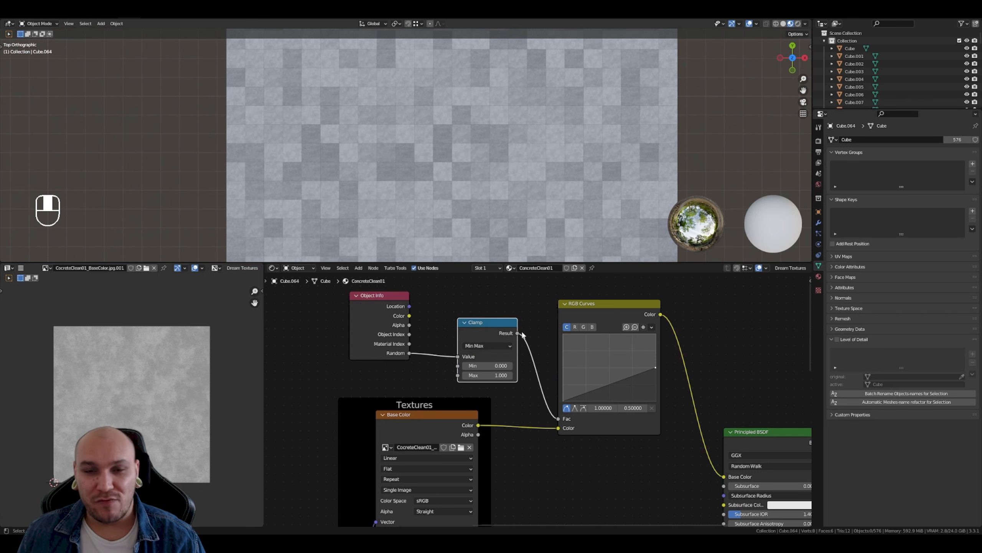
- Set the Min of the Clamp feeding the RGB Curves to 0.5
scroll(516, 380, "up", 3)
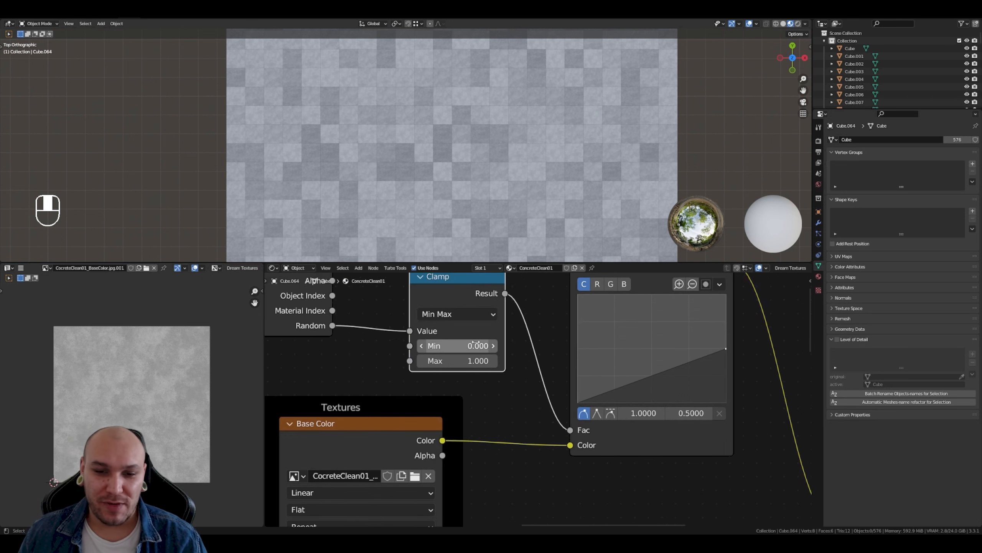
double_click(493, 366)
type("-0.5")
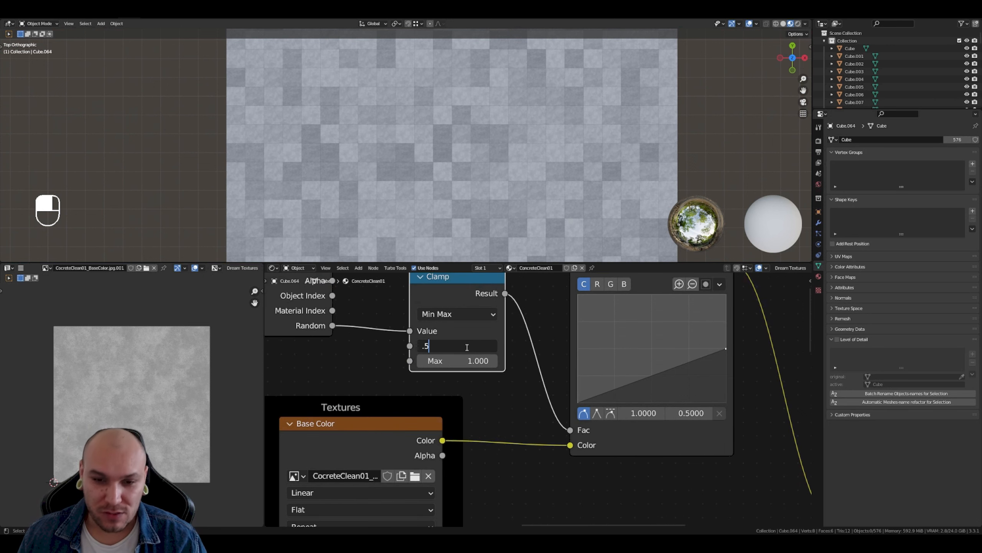
key("Return")
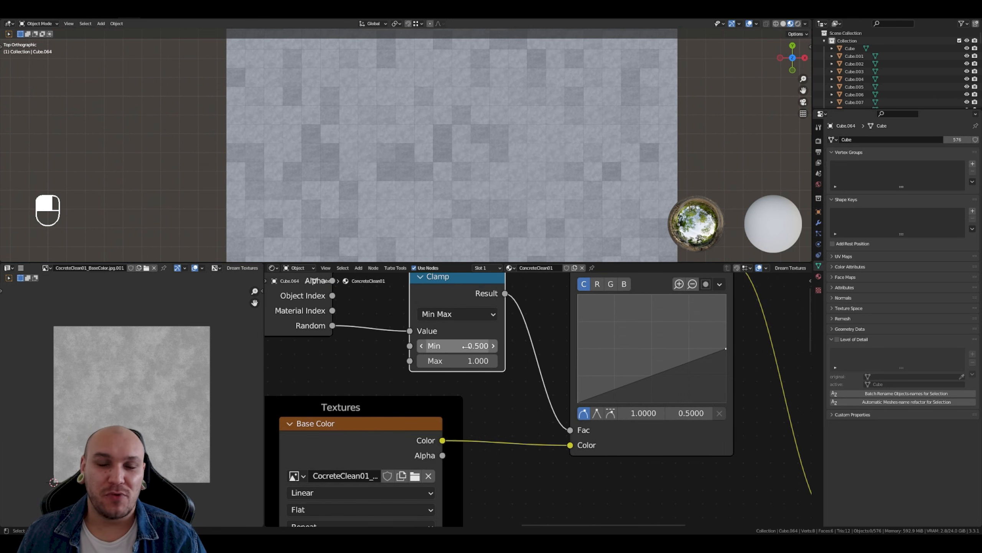
left_click(532, 331)
scroll(544, 394, "down", 4)
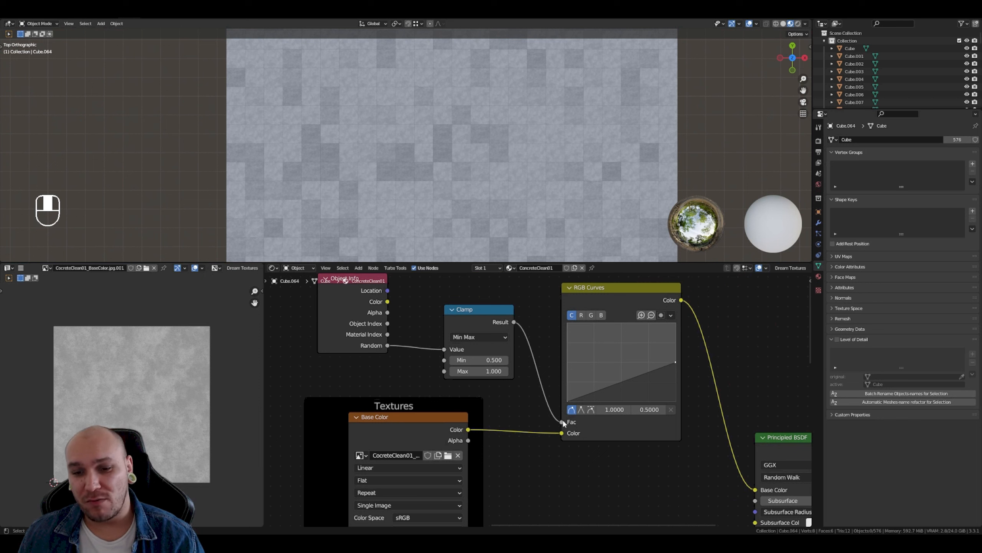
- Disconnect the Clamp from the RGB Curves' Fac and set Fac to 0.5
left_click_drag(562, 420, 543, 414)
left_click(617, 422)
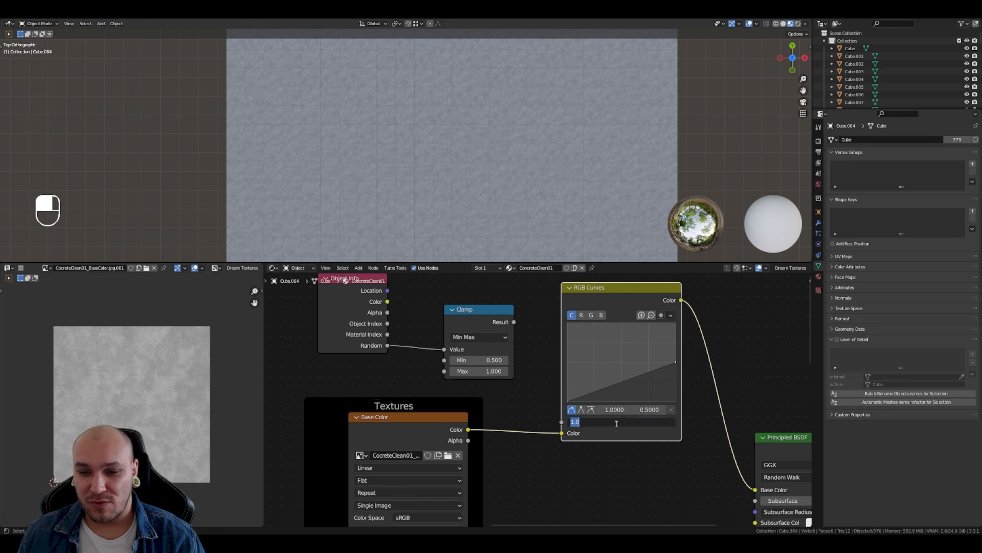
key("BackSpace")
key("BackSpace")
type(".5")
key("Return")
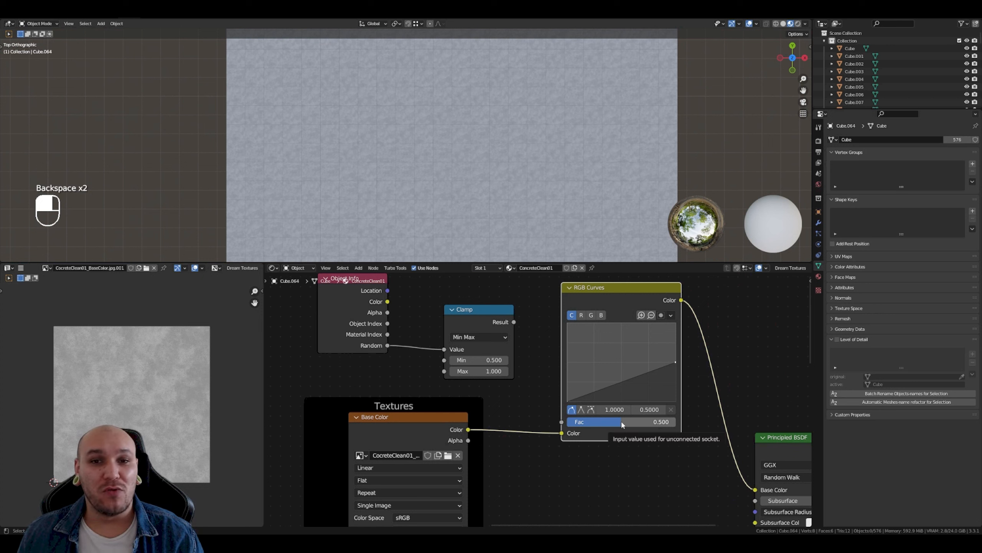
- Raise the RGB Curves' Fac to 1.000, and reconnect the Clamp's Result output to the Fac input
left_click_drag(621, 421, 676, 421)
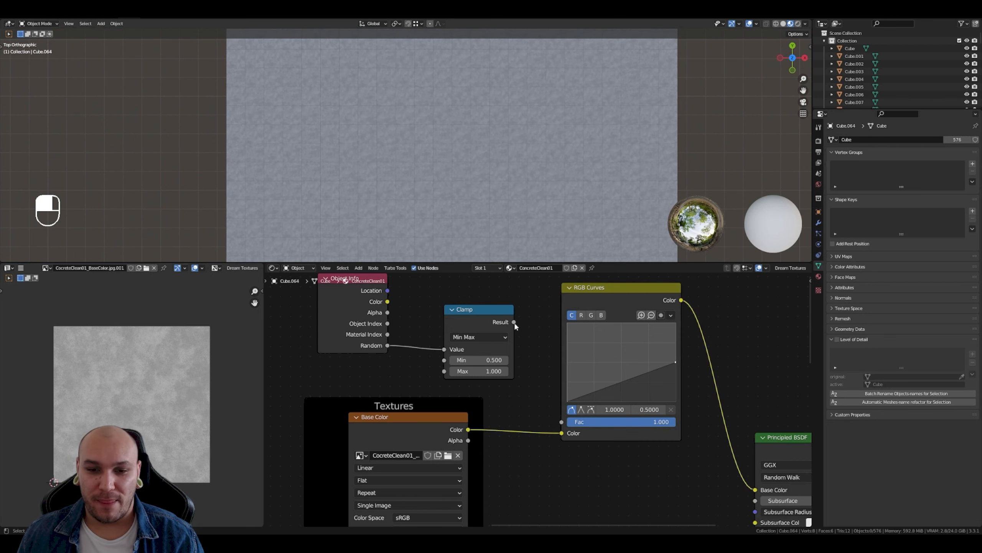
left_click_drag(514, 322, 562, 418)
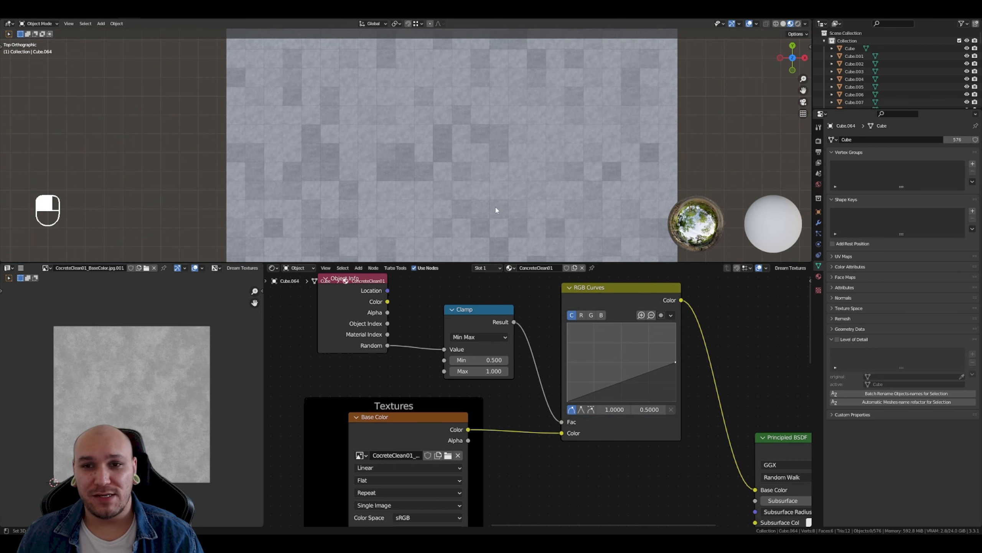
- Set the Max of the Clamp feeding the RGB Curves' Fac to 0.75
middle_click_drag(524, 208, 440, 193)
scroll(441, 195, "up", 3)
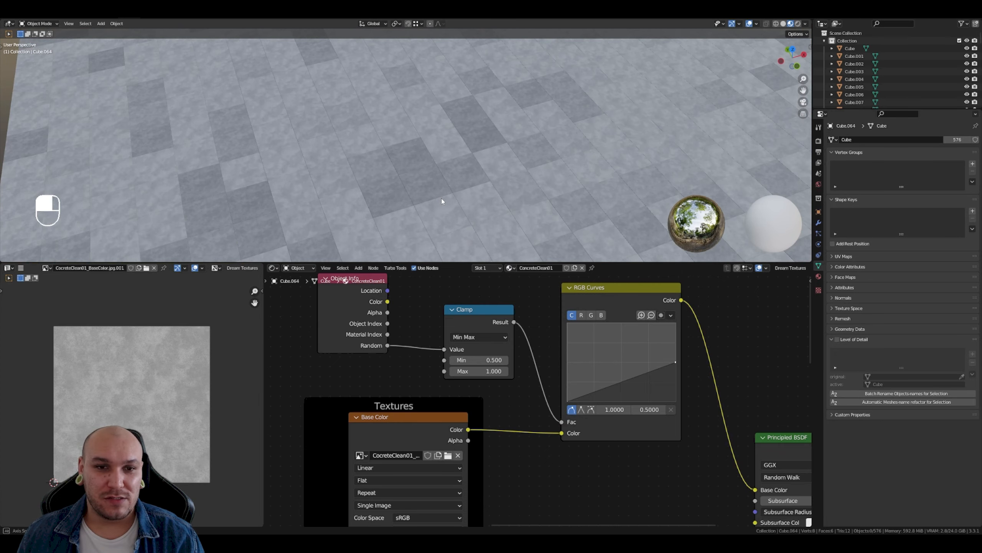
left_click(495, 371)
type(".75")
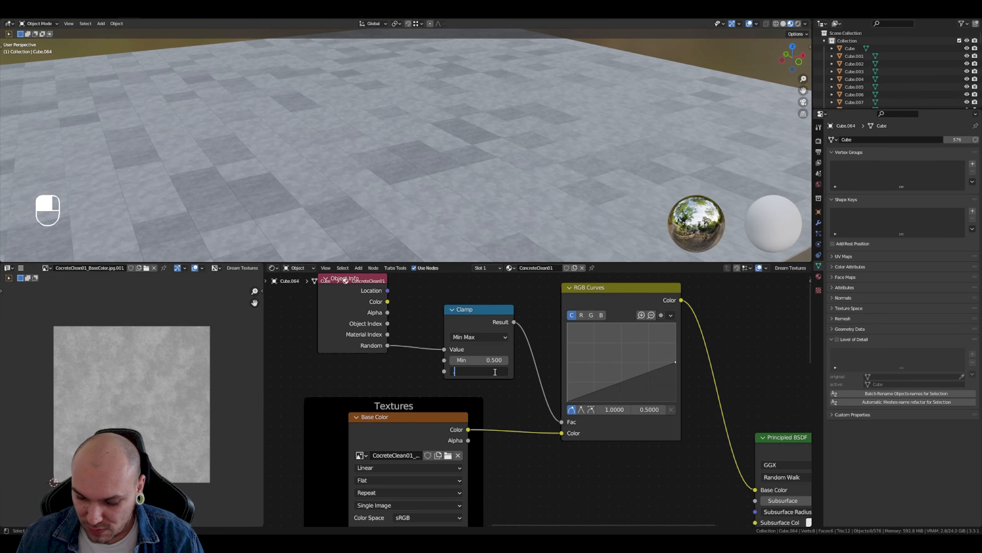
key("Return")
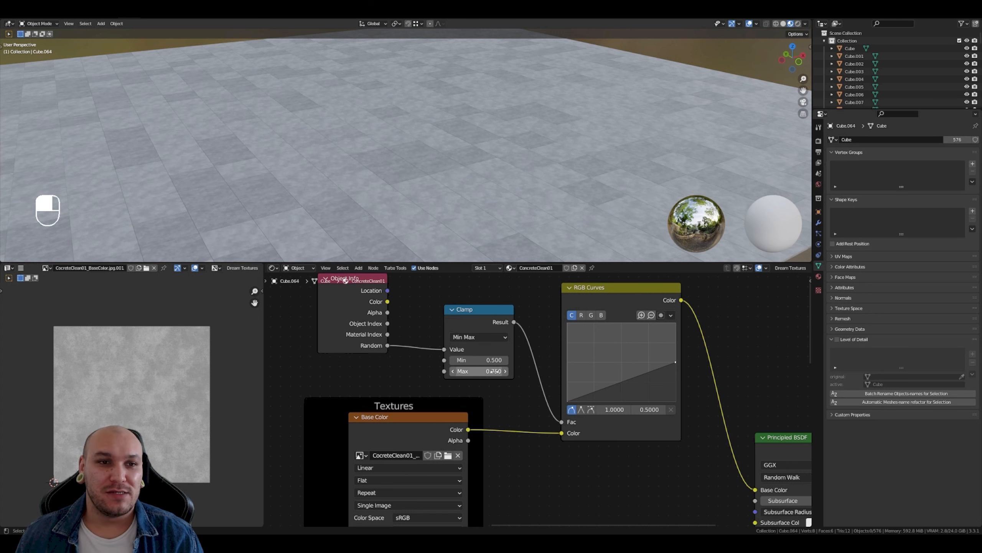
- Switch the 3D viewport to rendered shading and inspect the brightness variation across the floor tiles
scroll(472, 199, "down", 5)
scroll(505, 162, "up", 5)
middle_click_drag(470, 200, 493, 167, "shift")
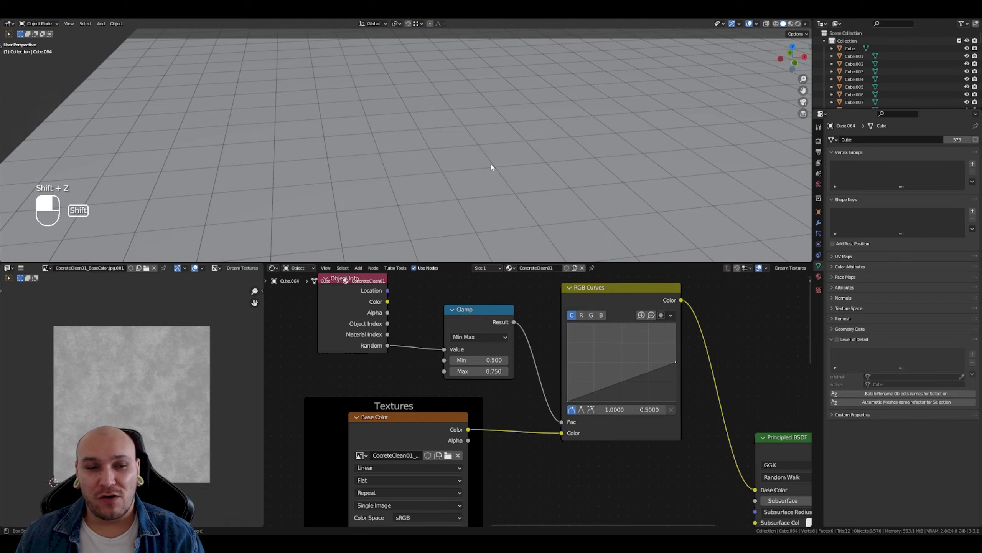
key("shift+z")
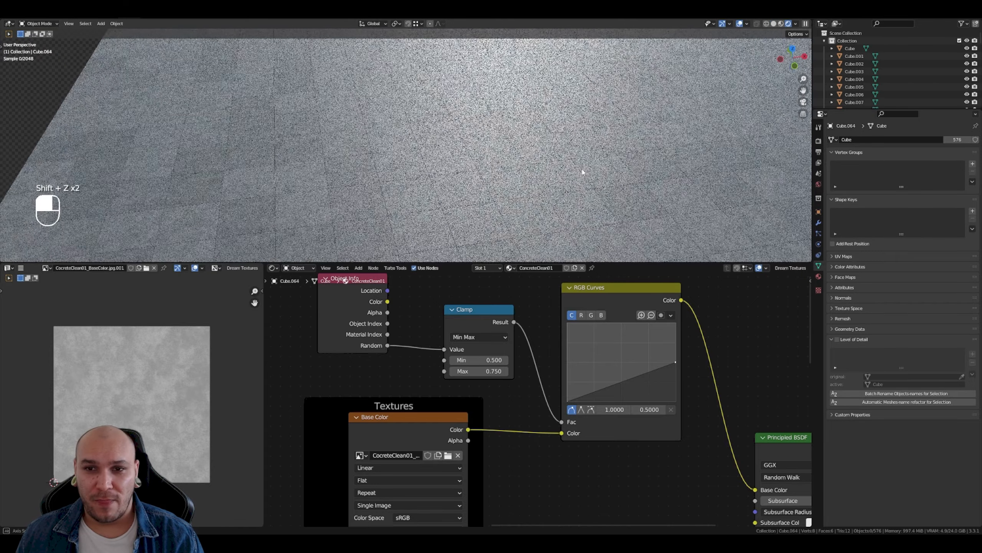
middle_click_drag(581, 180, 675, 216, "shift")
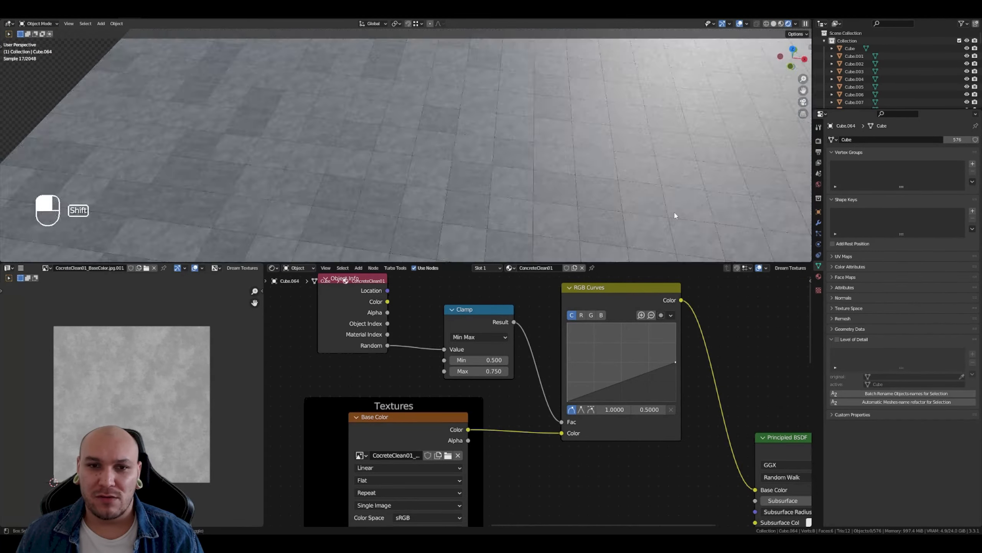
mouse_move(515, 213)
middle_mouse_down()
mouse_move(470, 205)
mouse_move(500, 221)
middle_mouse_up()
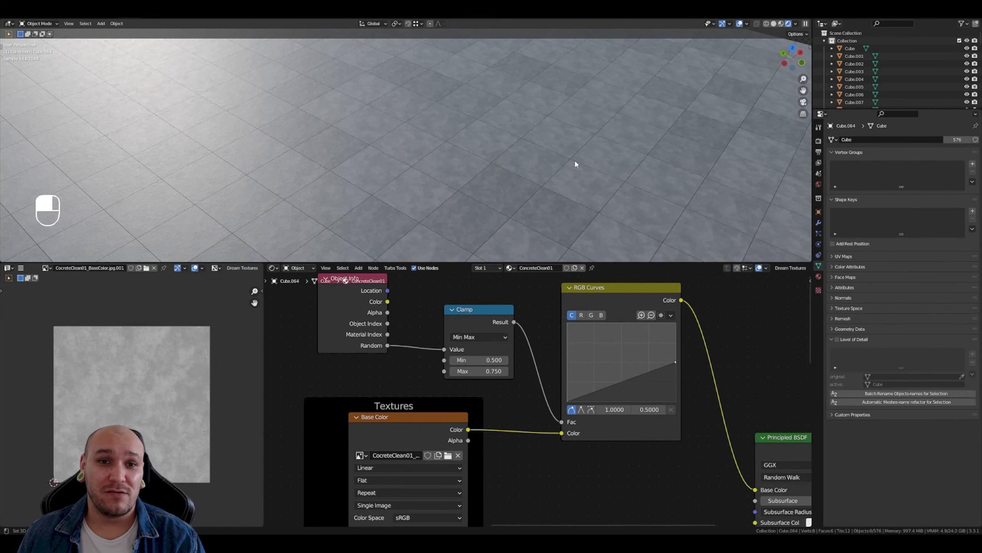